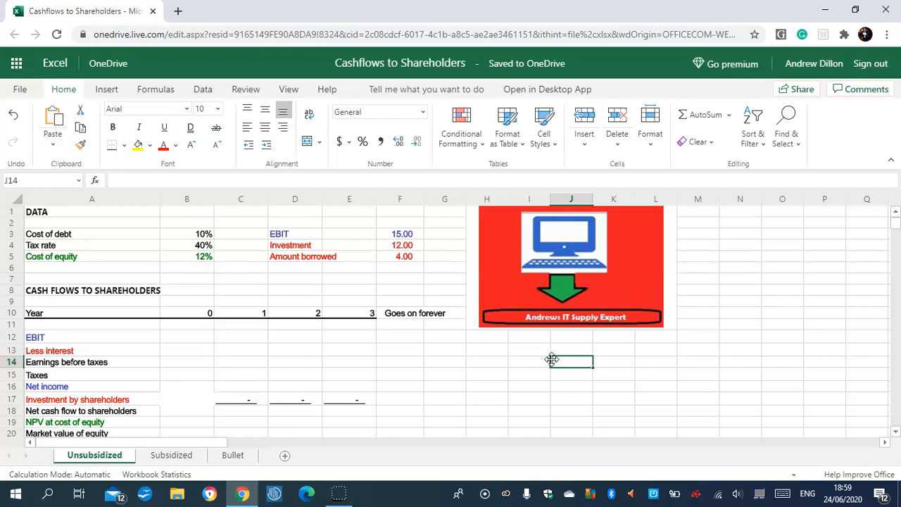
{"action": "left_click", "coordinate": [202, 237]}
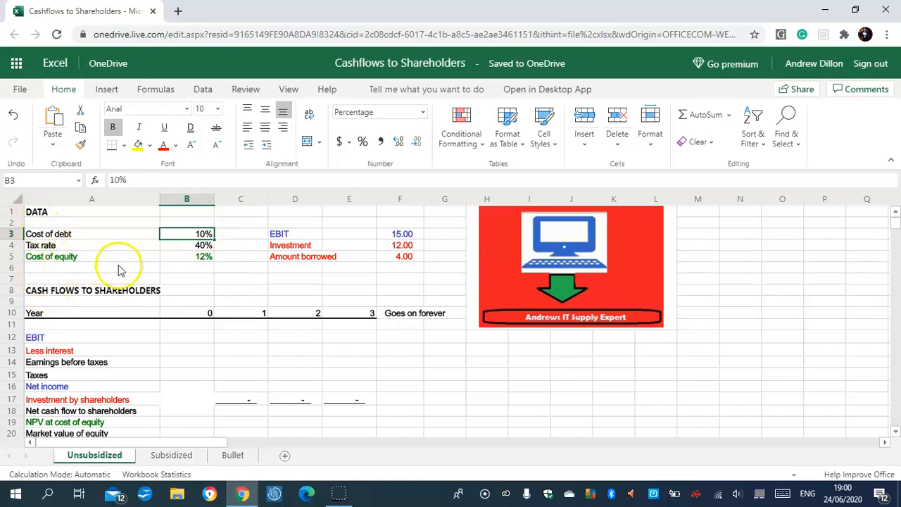
{"action": "left_click", "coordinate": [203, 267]}
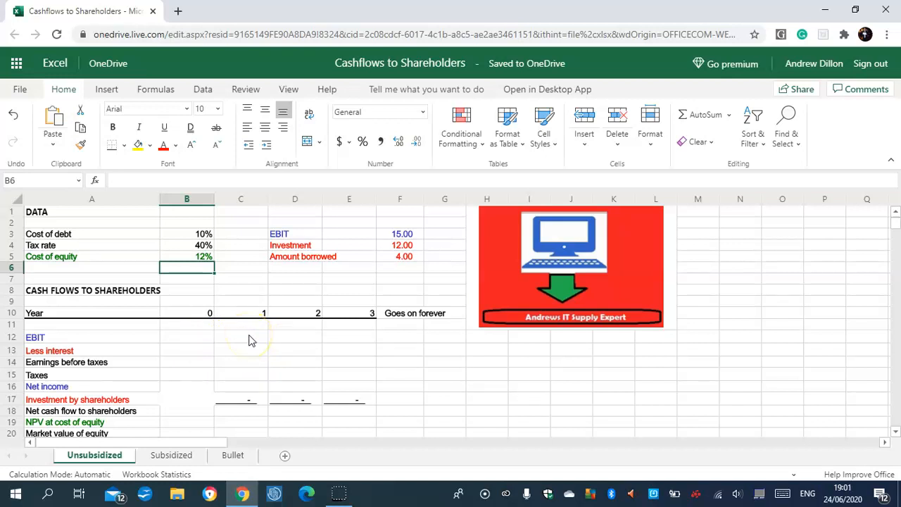
{"action": "left_click", "coordinate": [404, 234]}
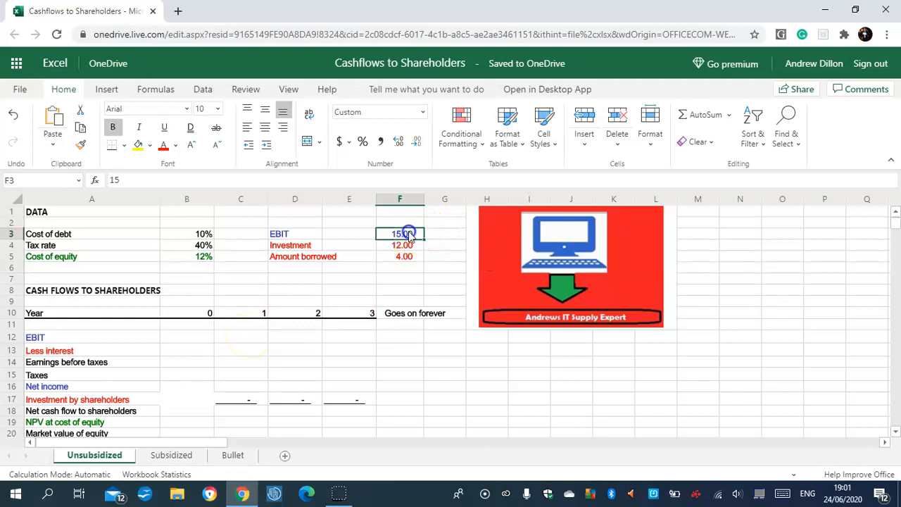
- Enter =$F$3 as the Year 1 EBIT in C12 and fill it across Years 2 and 3 to E12
{"action": "left_click", "coordinate": [253, 340]}
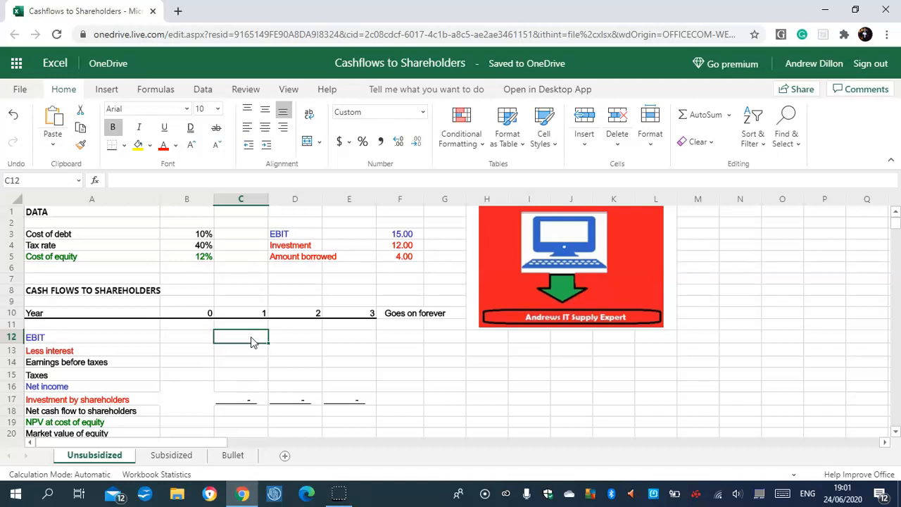
{"action": "type", "text": "=$"}
{"action": "key", "text": "Caps_Lock"}
{"action": "type", "text": "F$3"}
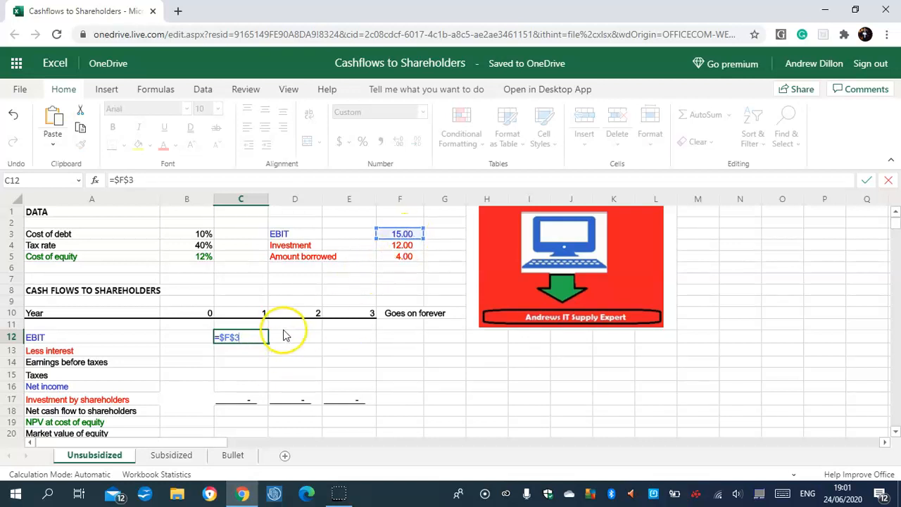
{"action": "key", "text": "Return"}
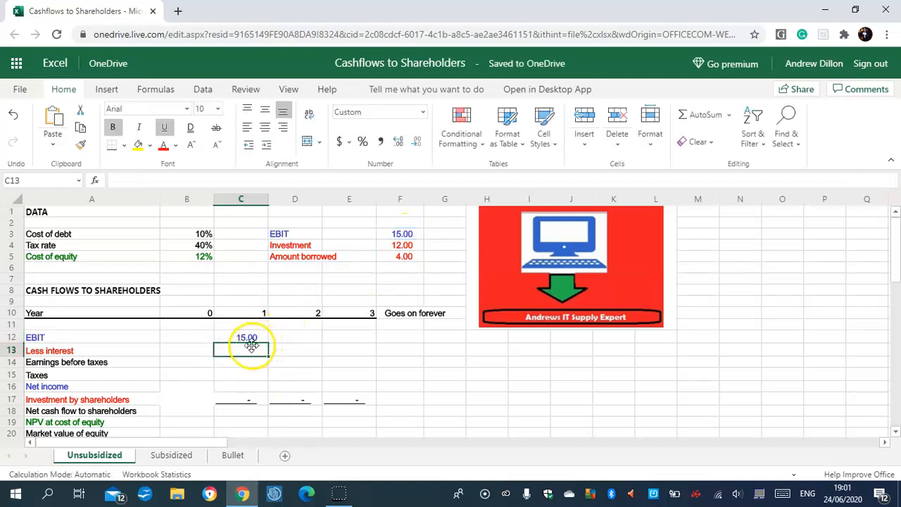
{"action": "left_click", "coordinate": [247, 337]}
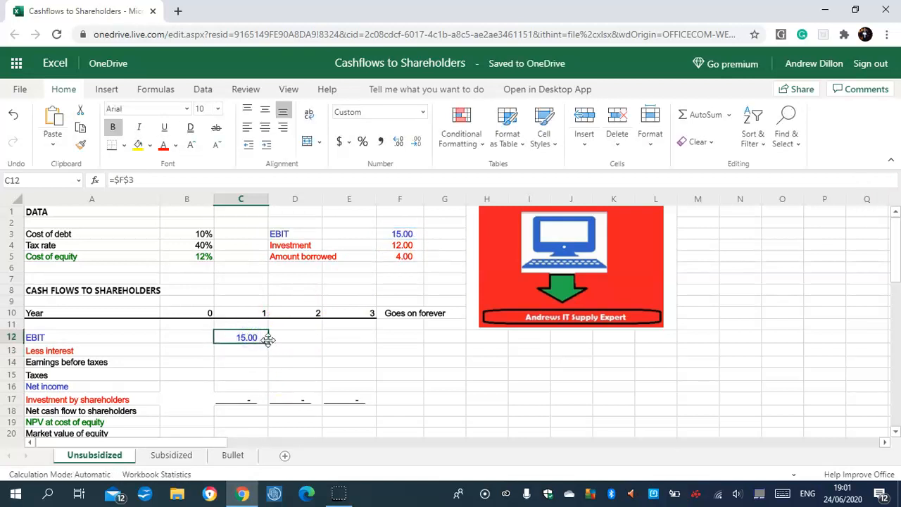
{"action": "left_click_drag", "start_coordinate": [268, 342], "coordinate": [352, 345]}
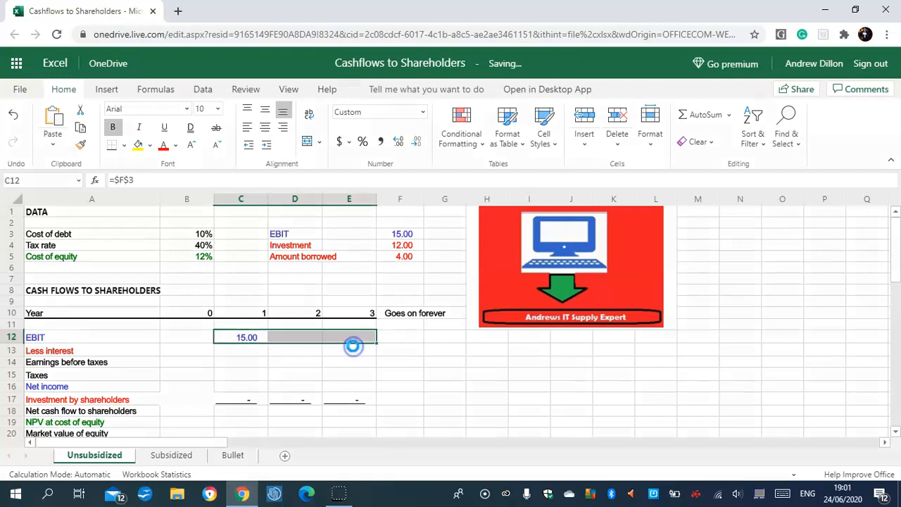
- Calculate the Year 1 interest in C13 as the negative amount borrowed times the cost of debt, using =-$F$5*$B$3
{"action": "left_click", "coordinate": [246, 351]}
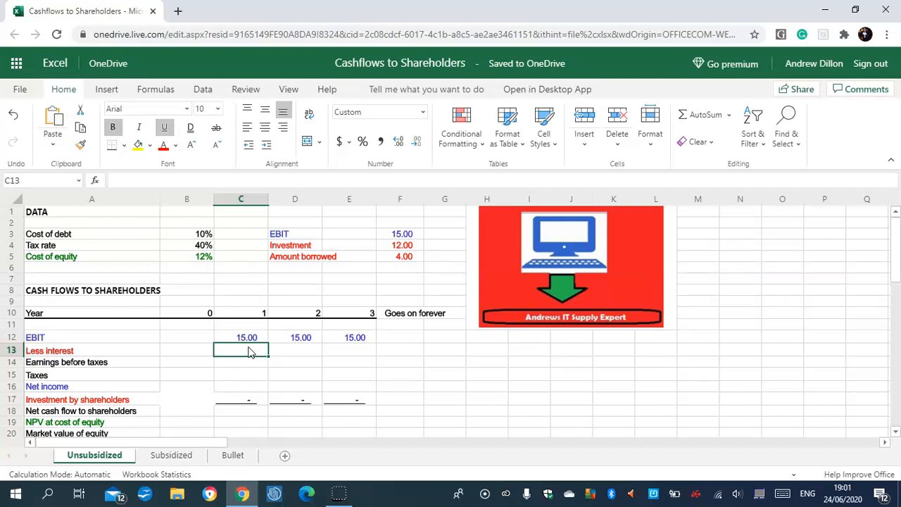
{"action": "type", "text": "=-"}
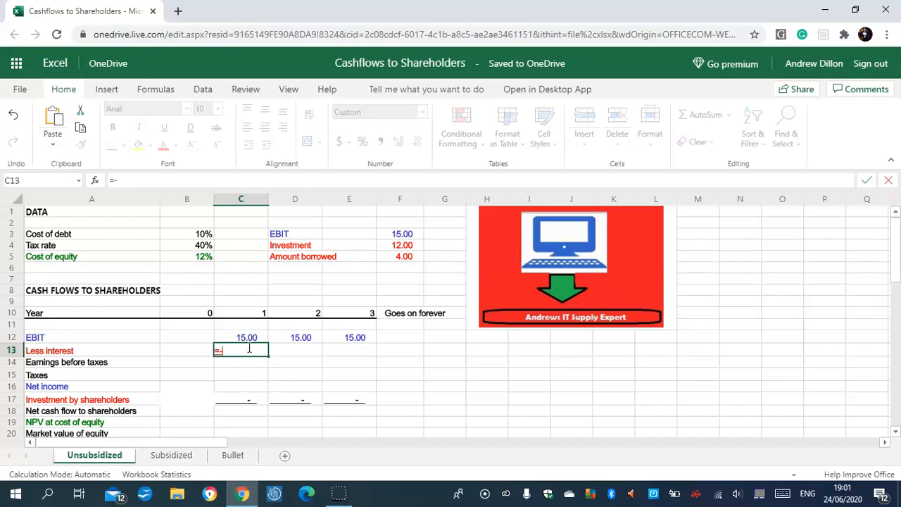
{"action": "type", "text": "F"}
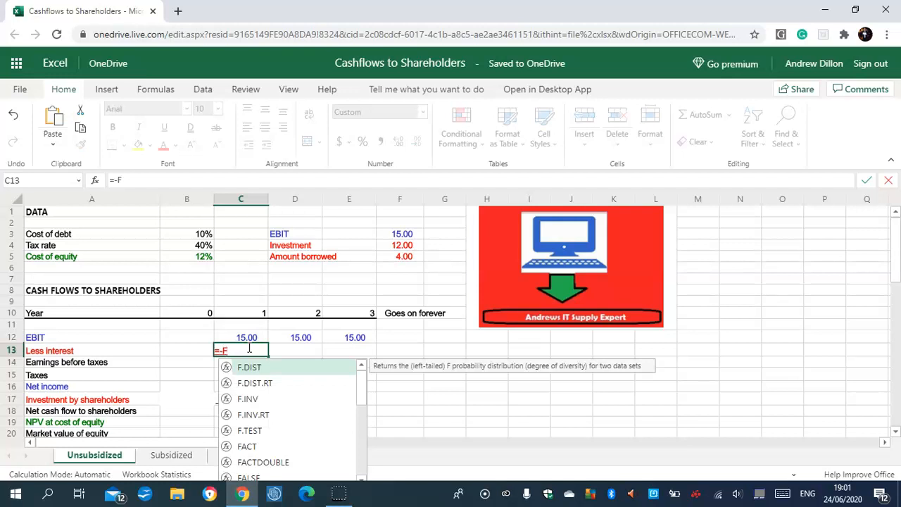
{"action": "key", "text": "BackSpace"}
{"action": "type", "text": "$F$"}
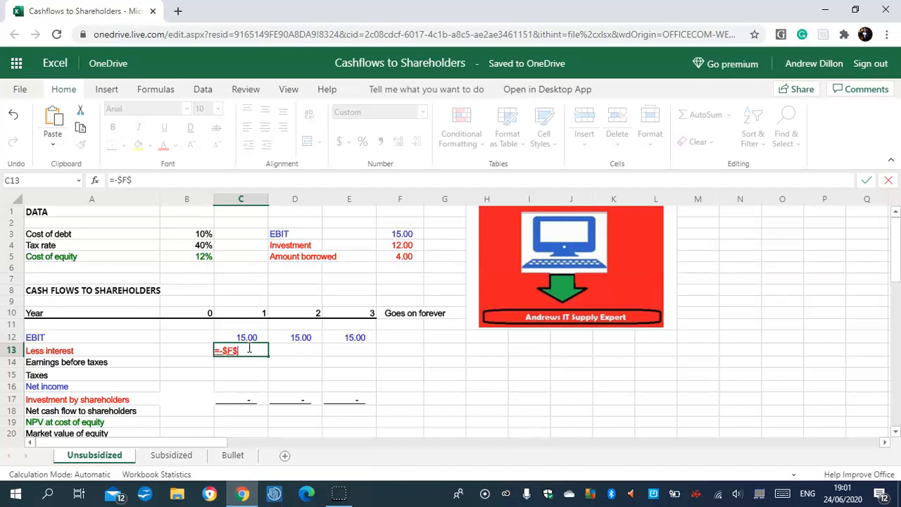
{"action": "type", "text": "5*"}
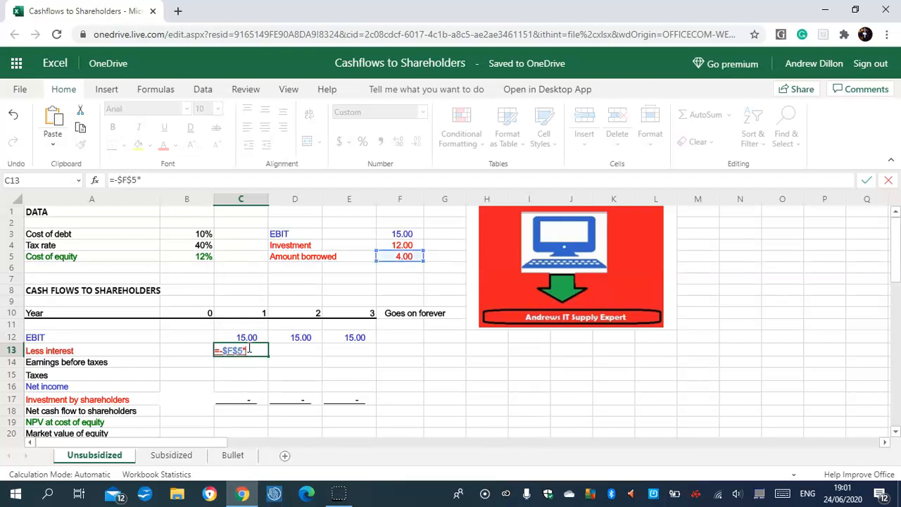
{"action": "type", "text": "$B$3"}
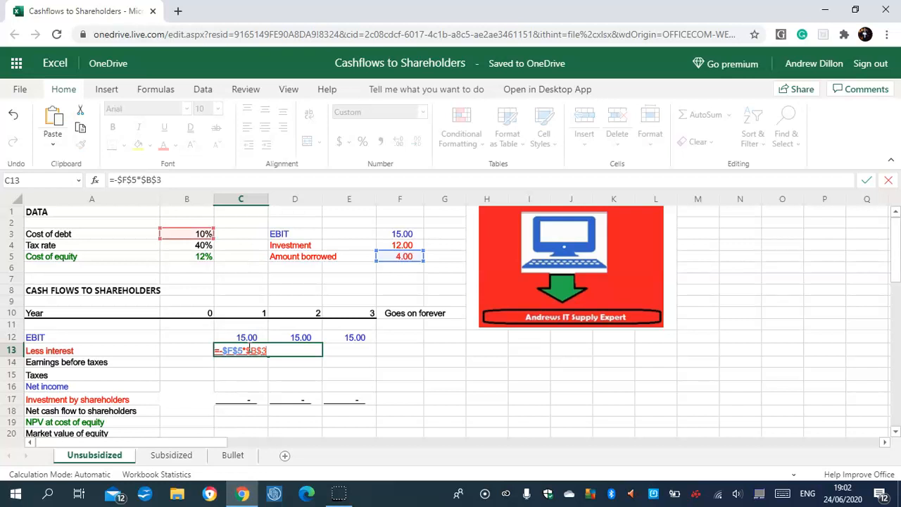
{"action": "key", "text": "Return"}
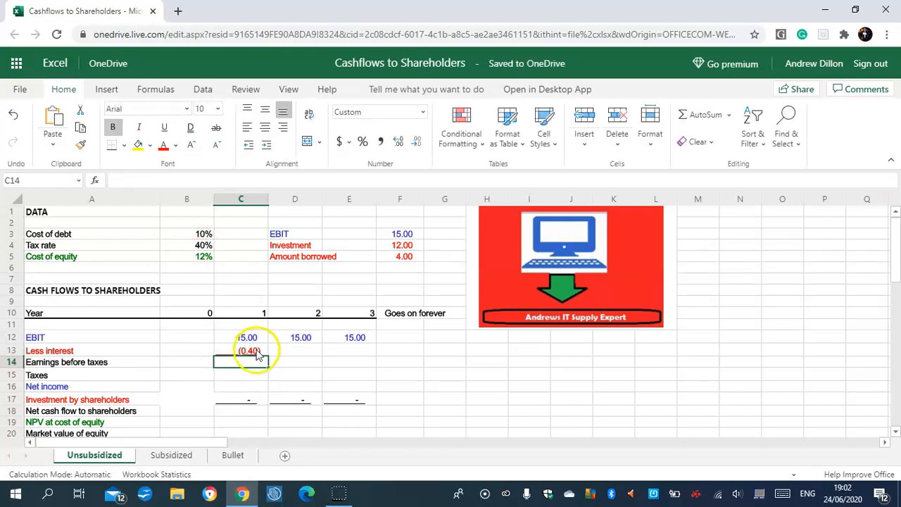
- Fill the Year 1 interest formula from C13 across Years 2 and 3 to E13
{"action": "left_click", "coordinate": [257, 352]}
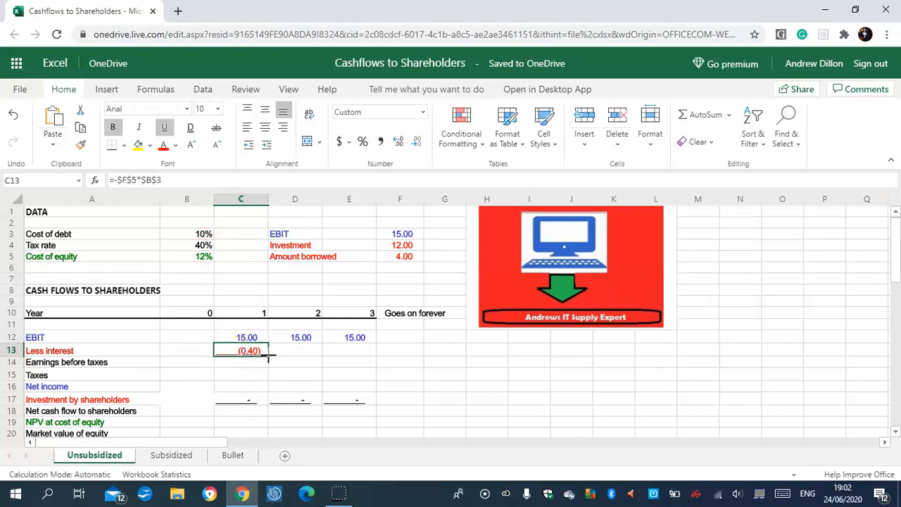
{"action": "left_click", "coordinate": [271, 358]}
{"action": "left_click", "coordinate": [251, 348]}
{"action": "left_click_drag", "start_coordinate": [268, 358], "coordinate": [346, 349]}
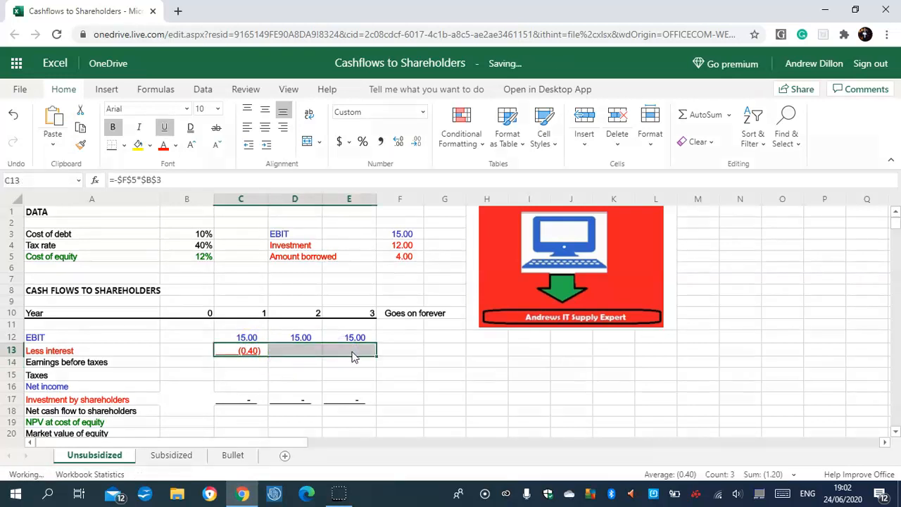
{"action": "left_click", "coordinate": [351, 350]}
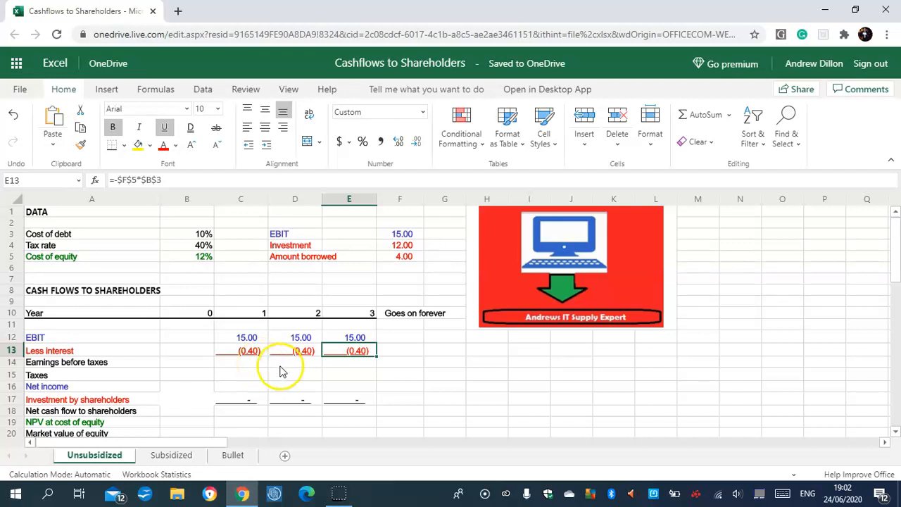
- Calculate the Year 1 earnings before taxes in C14 with =C12+C13 and fill the formula across Years 2 and 3 to E14
{"action": "left_click", "coordinate": [257, 364]}
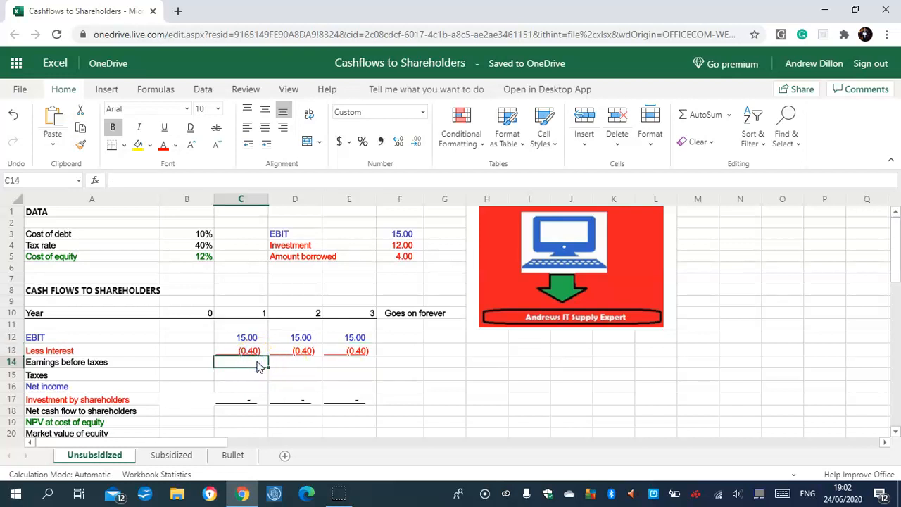
{"action": "type", "text": "=C12"}
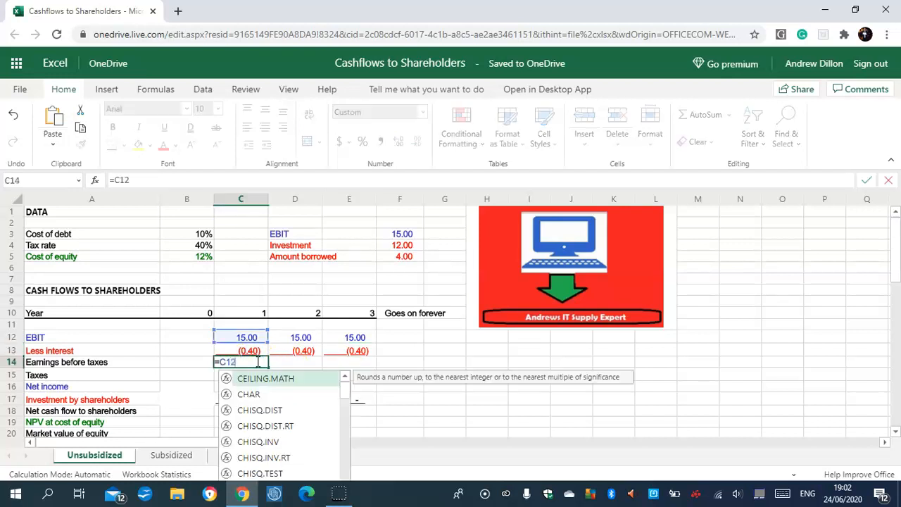
{"action": "type", "text": "+"}
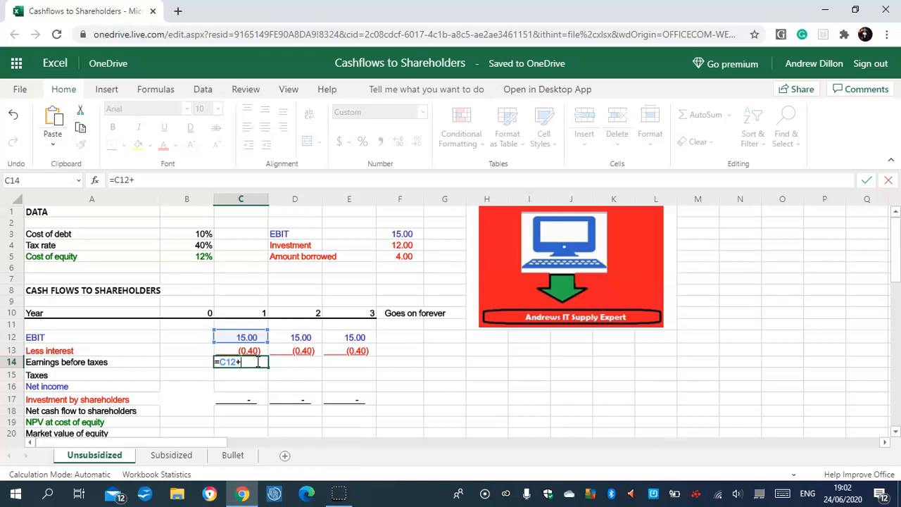
{"action": "type", "text": "C13"}
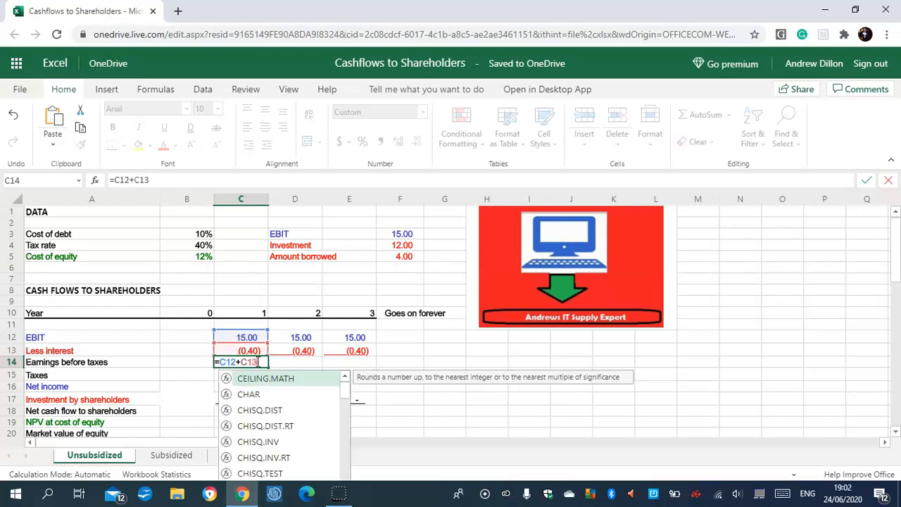
{"action": "key", "text": "Return"}
{"action": "left_click", "coordinate": [259, 363]}
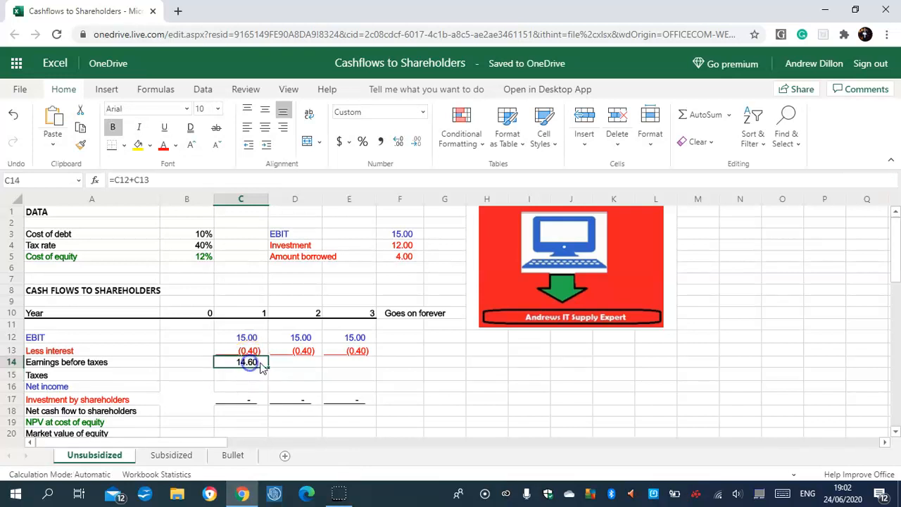
{"action": "left_click_drag", "start_coordinate": [268, 367], "coordinate": [357, 371]}
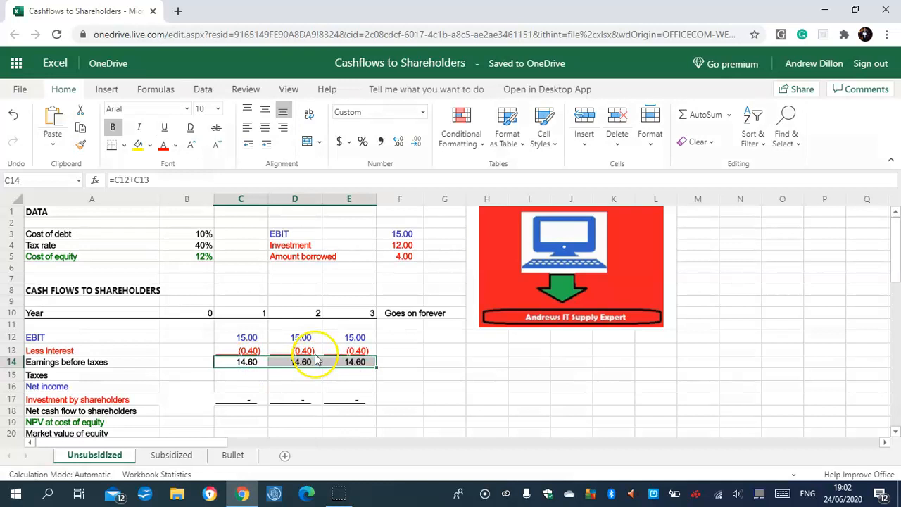
{"action": "left_click", "coordinate": [248, 363]}
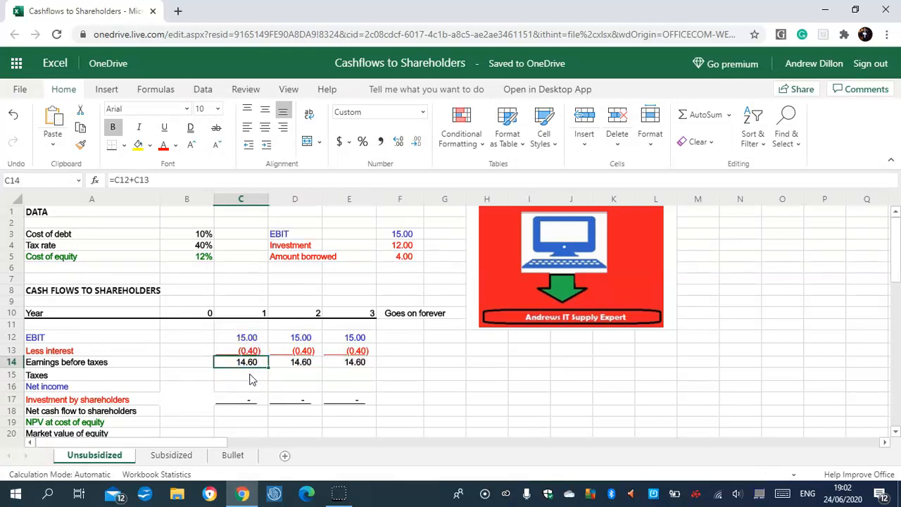
- Calculate the Year 1 taxes in C15 as negative earnings before taxes times the tax rate, using =-C14*$B$4
{"action": "left_click", "coordinate": [250, 379]}
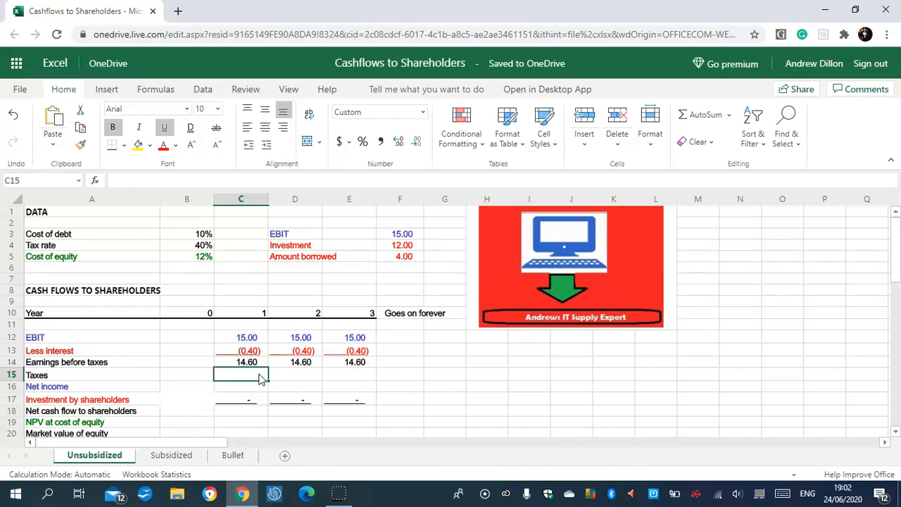
{"action": "type", "text": "=-"}
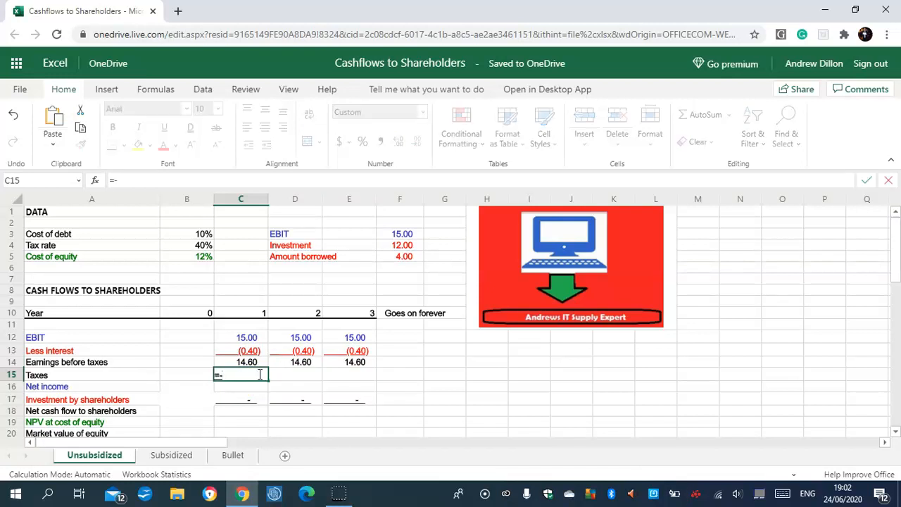
{"action": "type", "text": "C14*"}
{"action": "type", "text": "$B"}
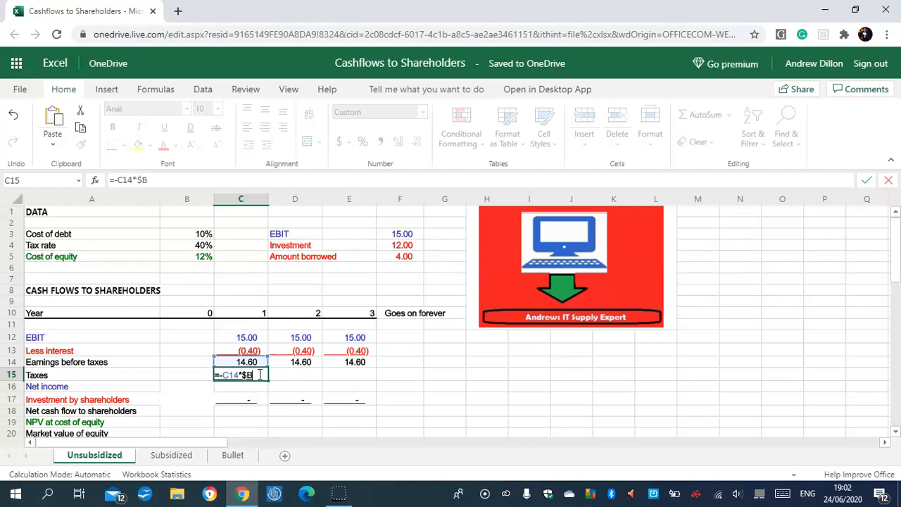
{"action": "type", "text": "$4"}
{"action": "key", "text": "Return"}
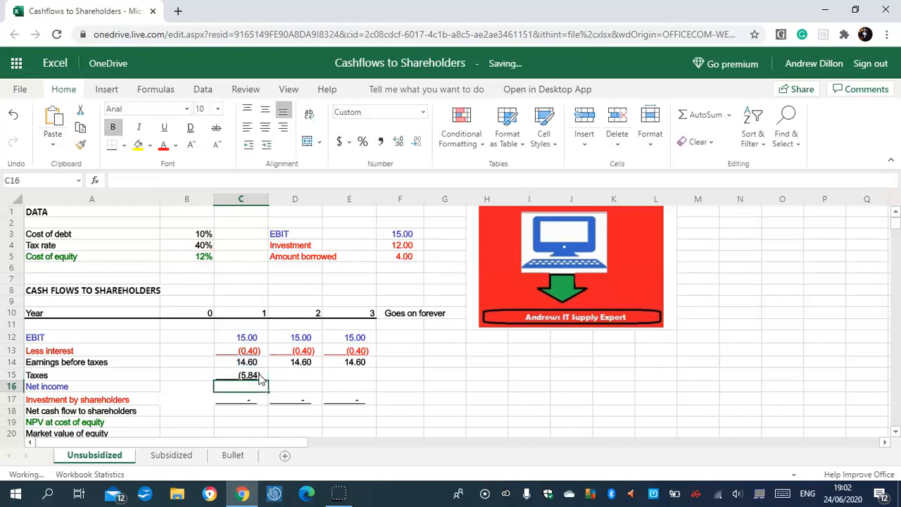
- Fill the Year 1 taxes formula from C15 across Years 2 and 3 to E15 and check its cell references
{"action": "left_click", "coordinate": [258, 379]}
{"action": "left_click_drag", "start_coordinate": [268, 379], "coordinate": [337, 376]}
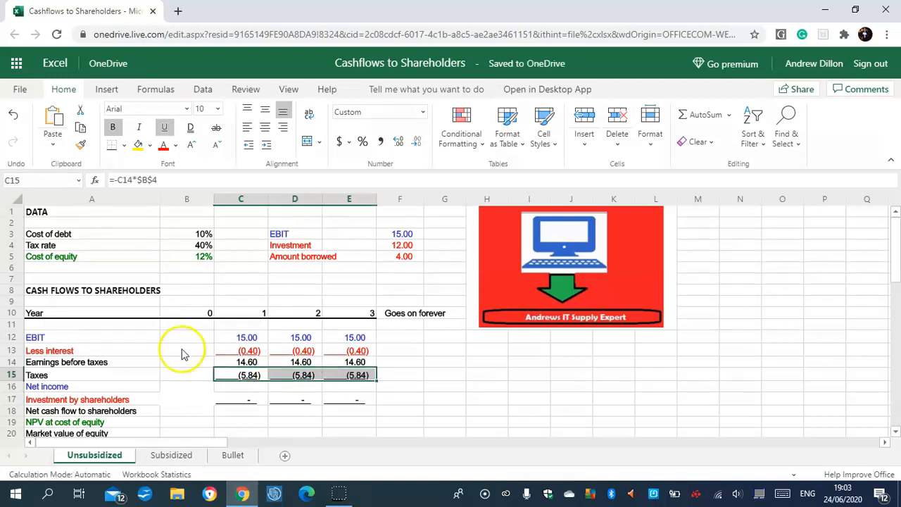
{"action": "left_click", "coordinate": [173, 180]}
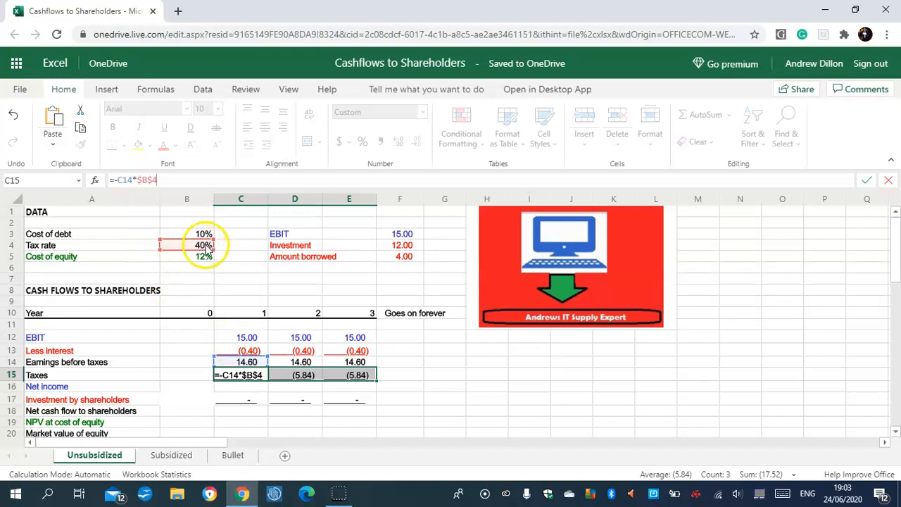
{"action": "key", "text": "Return"}
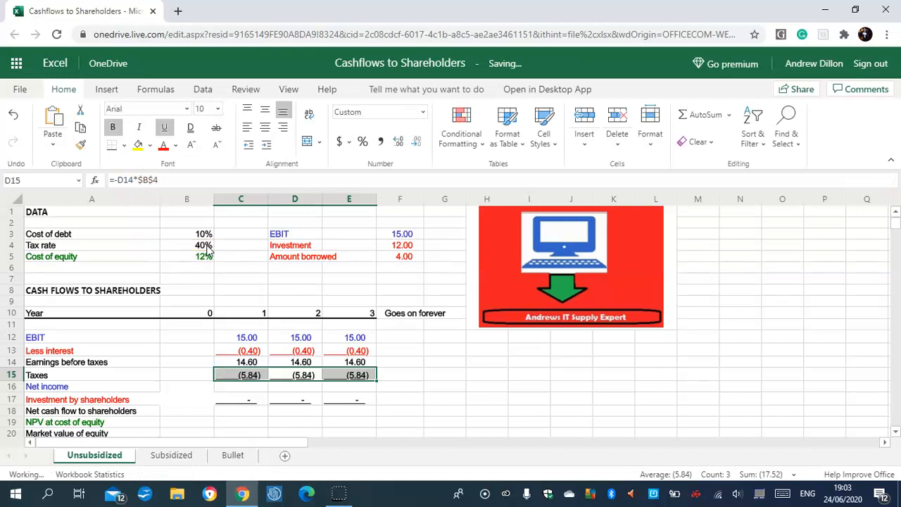
{"action": "left_click", "coordinate": [246, 385]}
{"action": "left_click", "coordinate": [250, 375]}
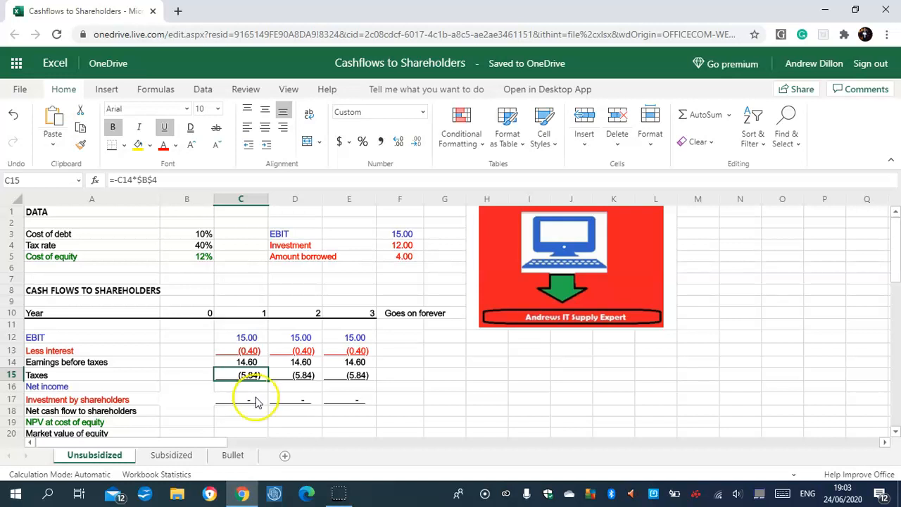
- Calculate the Year 1 net income in C16 by adding earnings before taxes and taxes, using =C14+C15
{"action": "left_click", "coordinate": [246, 386]}
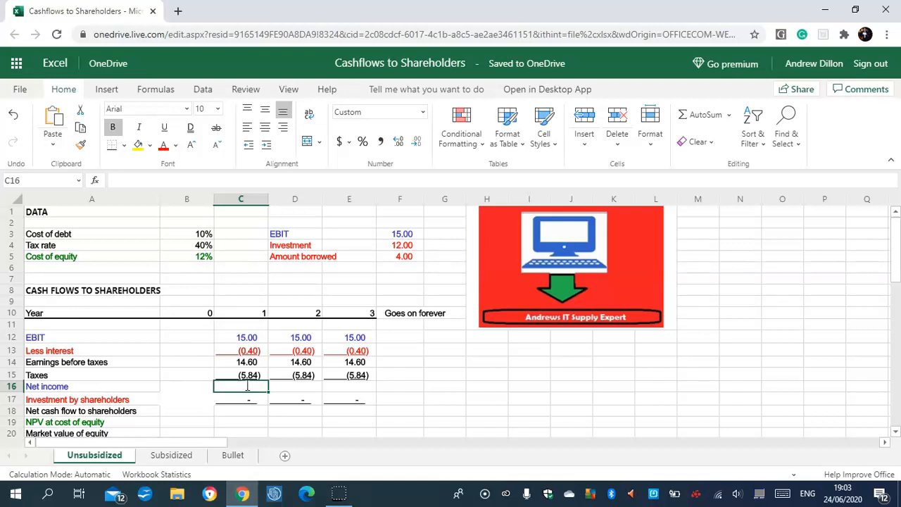
{"action": "type", "text": "=C14"}
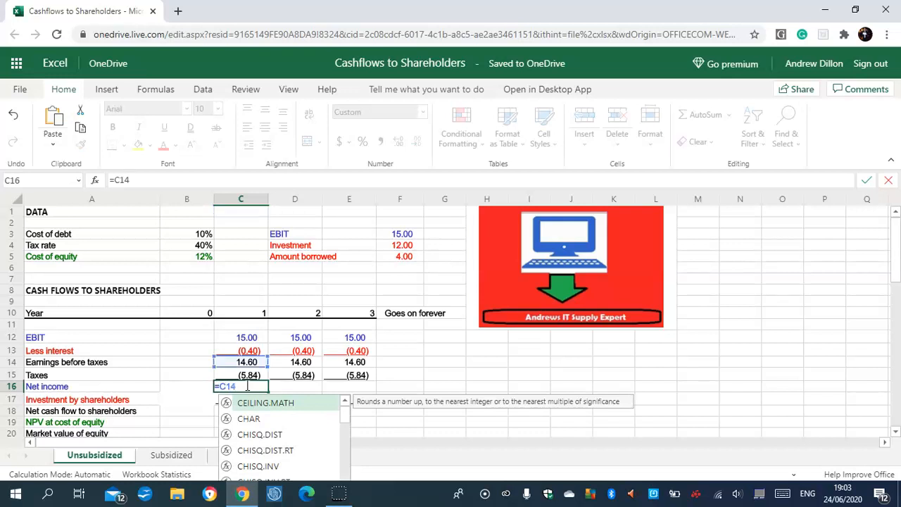
{"action": "type", "text": "+C15"}
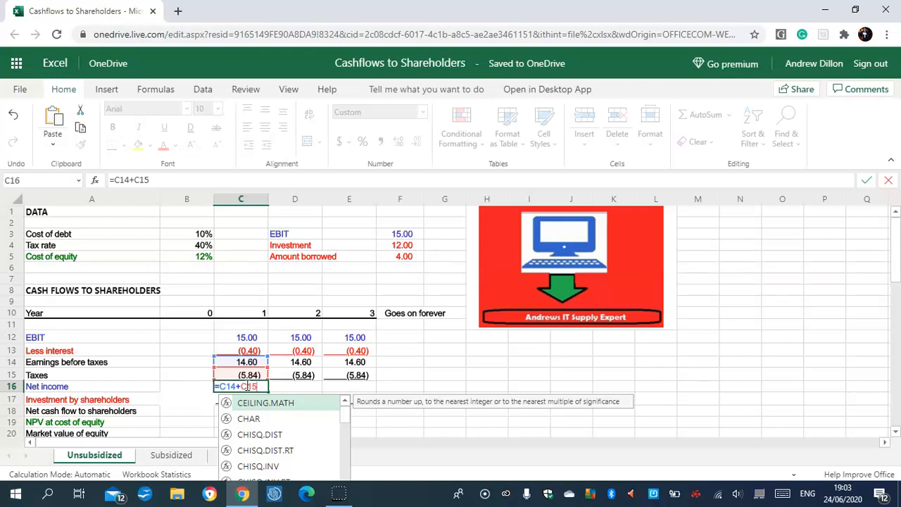
{"action": "key", "text": "Return"}
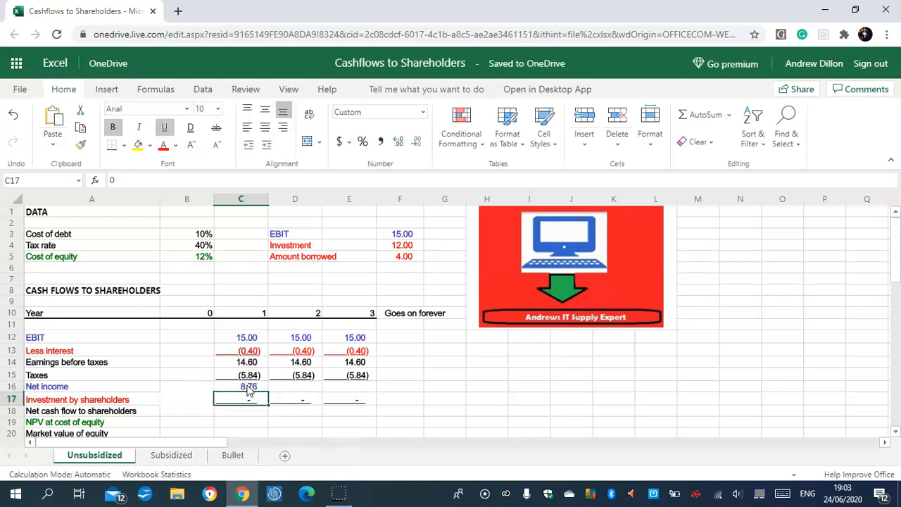
{"action": "left_click", "coordinate": [253, 391]}
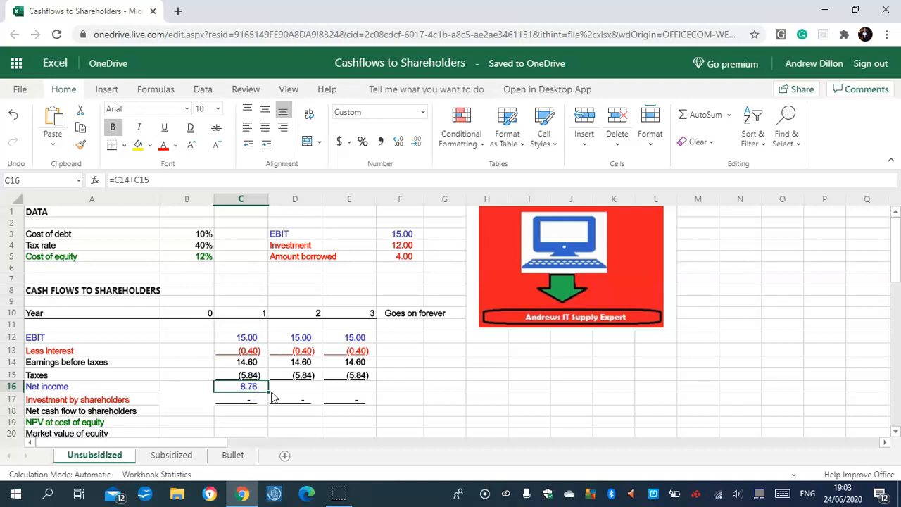
{"action": "left_click", "coordinate": [252, 377]}
{"action": "left_click", "coordinate": [251, 387]}
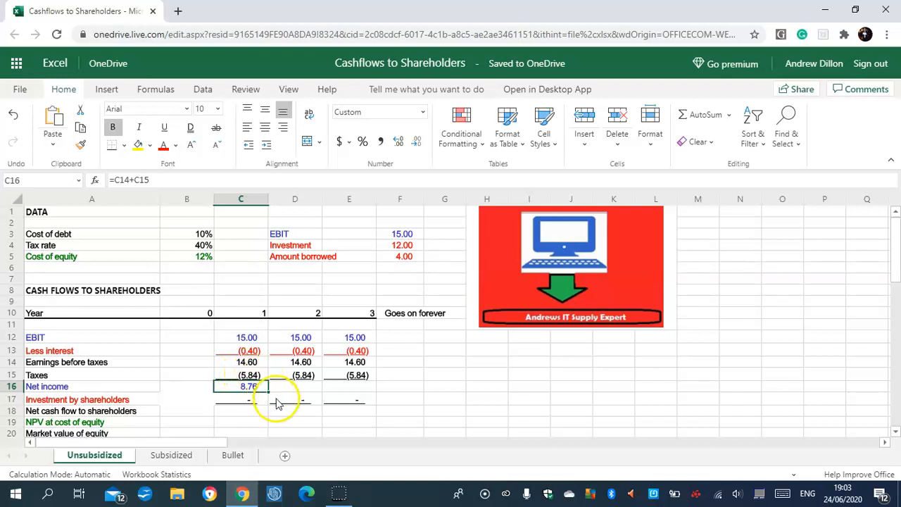
- Fill the Year 1 net income formula from C16 across Years 2 and 3 to E16 and check its cell references
{"action": "left_click_drag", "start_coordinate": [270, 388], "coordinate": [343, 393]}
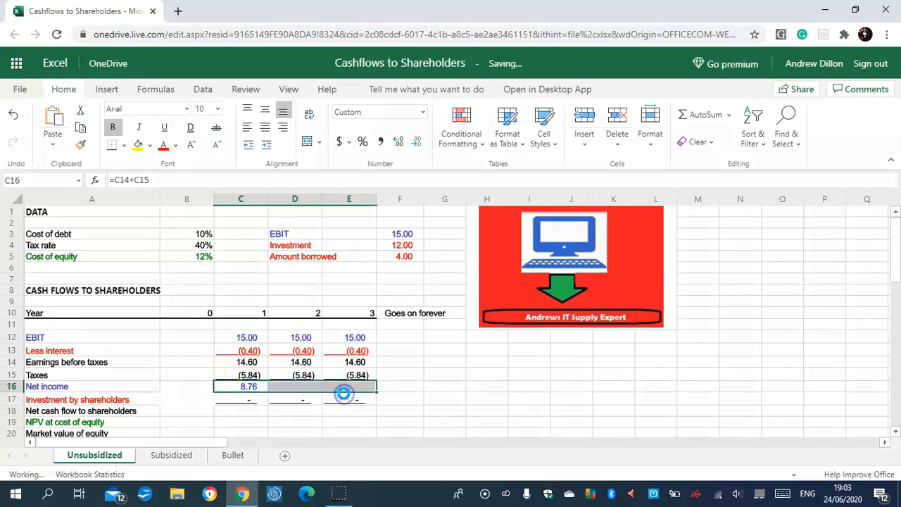
{"action": "left_click", "coordinate": [381, 392]}
{"action": "left_click", "coordinate": [359, 392]}
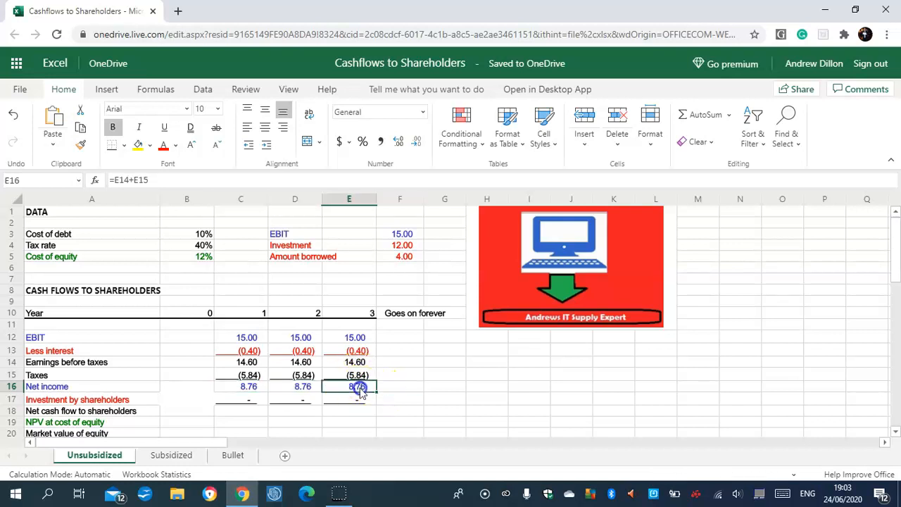
{"action": "left_click", "coordinate": [343, 377]}
{"action": "left_click", "coordinate": [358, 386]}
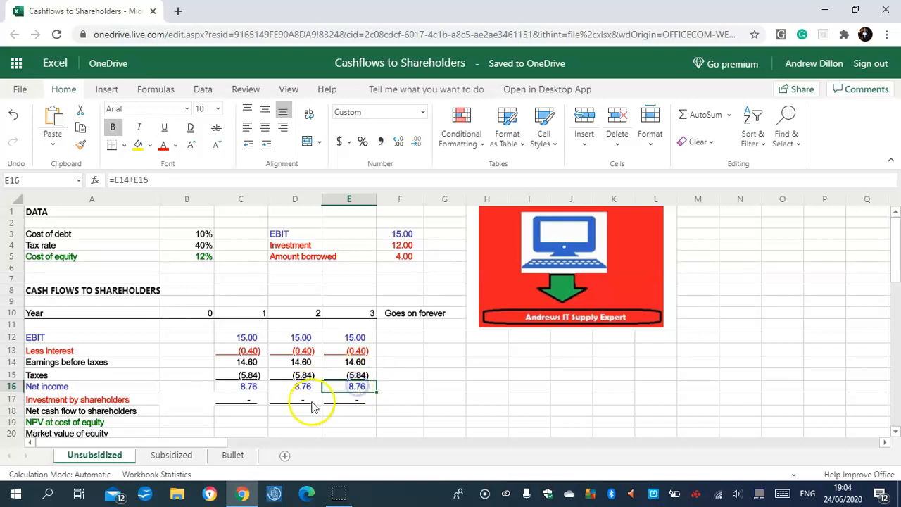
- Calculate the Year 0 investment by shareholders in B17 as negative investment less the amount borrowed, using =-(F4-F5)
{"action": "left_click", "coordinate": [189, 402]}
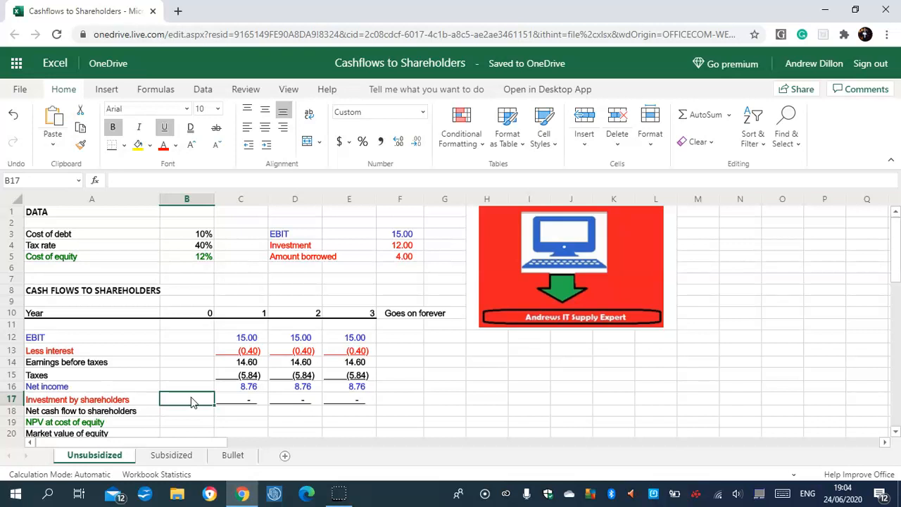
{"action": "type", "text": "="}
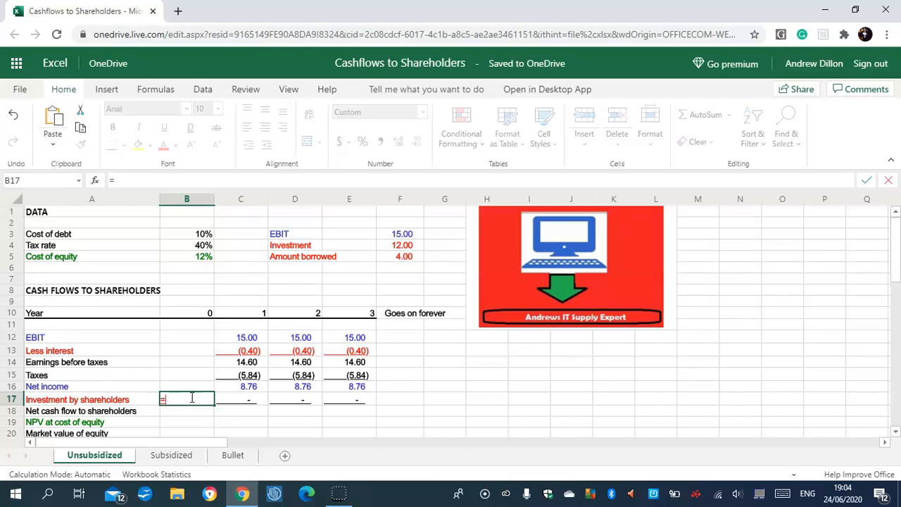
{"action": "type", "text": "-(F4"}
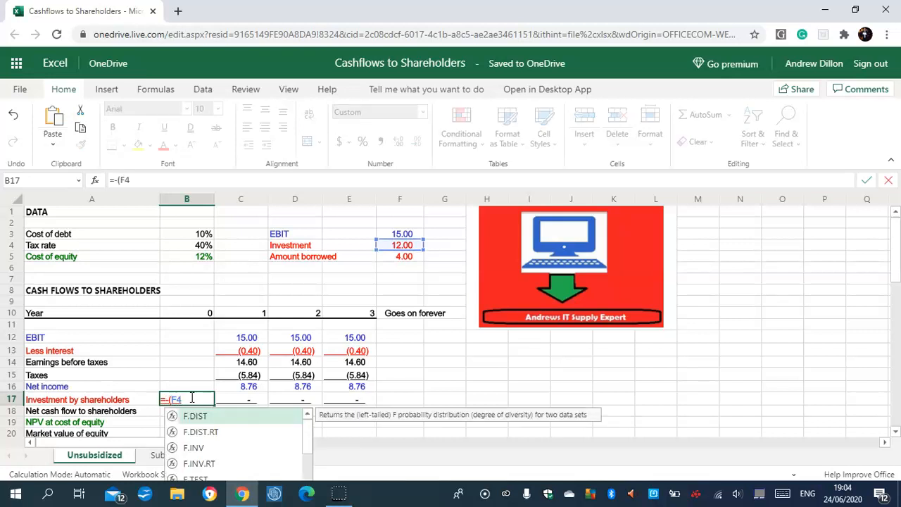
{"action": "type", "text": "-F5"}
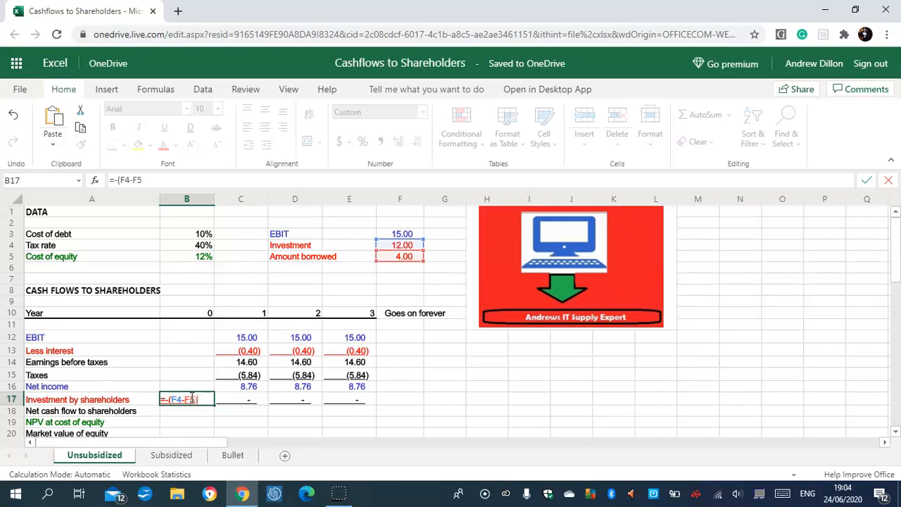
{"action": "type", "text": ")"}
{"action": "key", "text": "Return"}
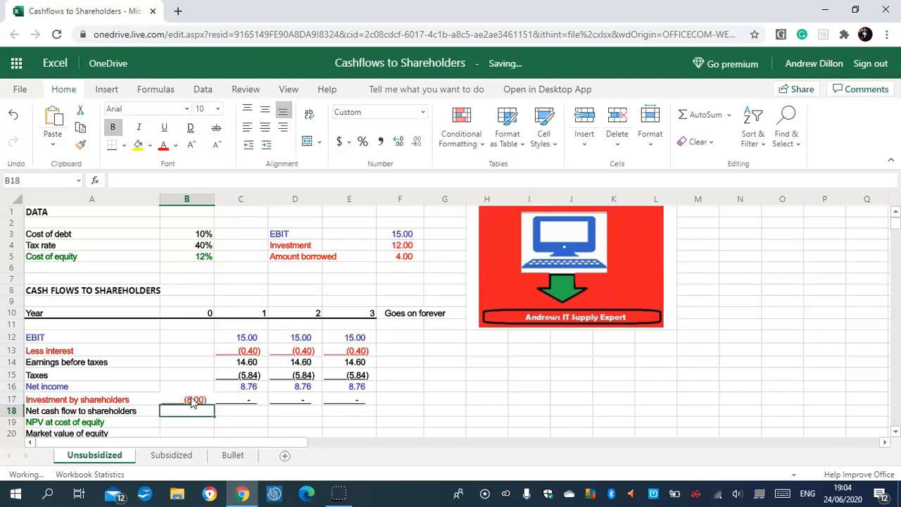
{"action": "left_click", "coordinate": [192, 399]}
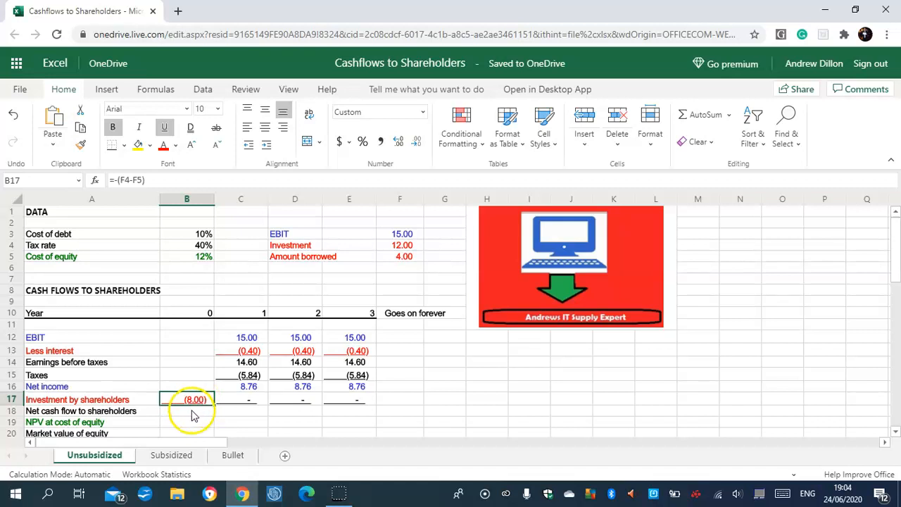
- Calculate the Year 0 net cash flow to shareholders in B18 with =SUM(B16:B17)
{"action": "scroll", "coordinate": [895, 324], "scroll_direction": "down", "scroll_amount": 3}
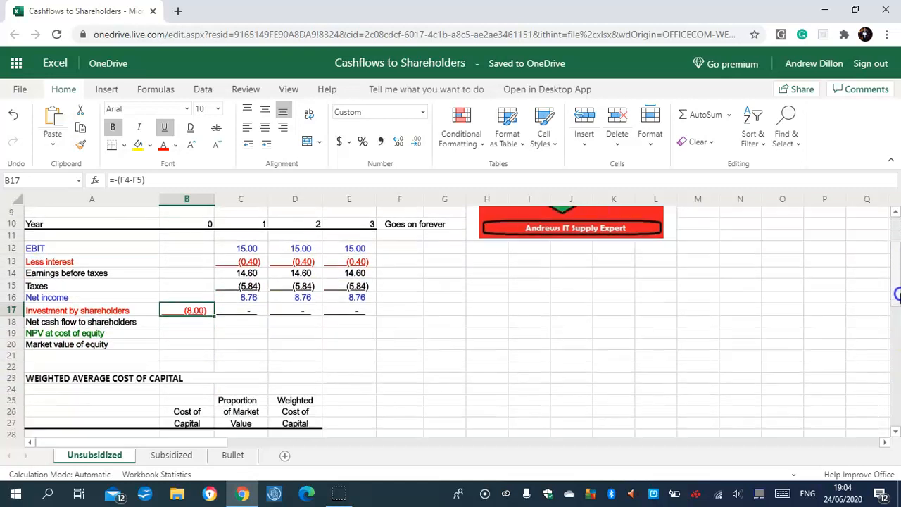
{"action": "left_click", "coordinate": [189, 315]}
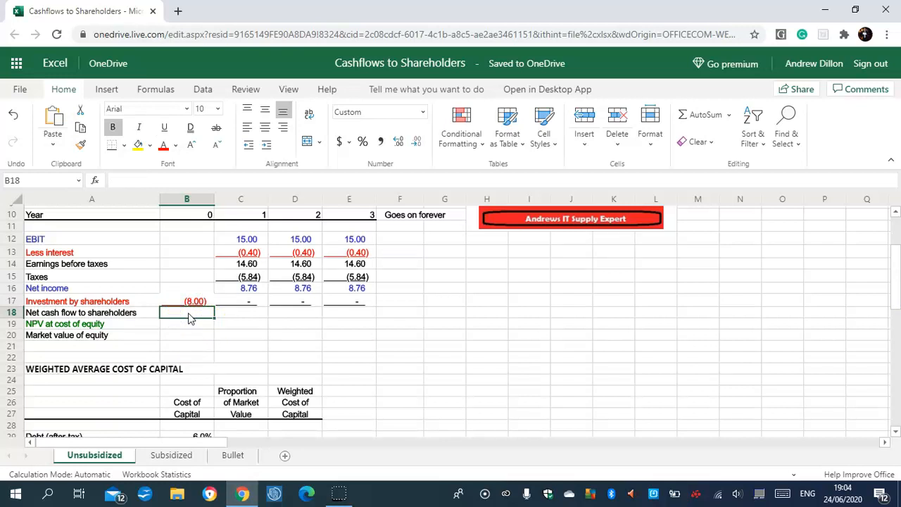
{"action": "type", "text": "="}
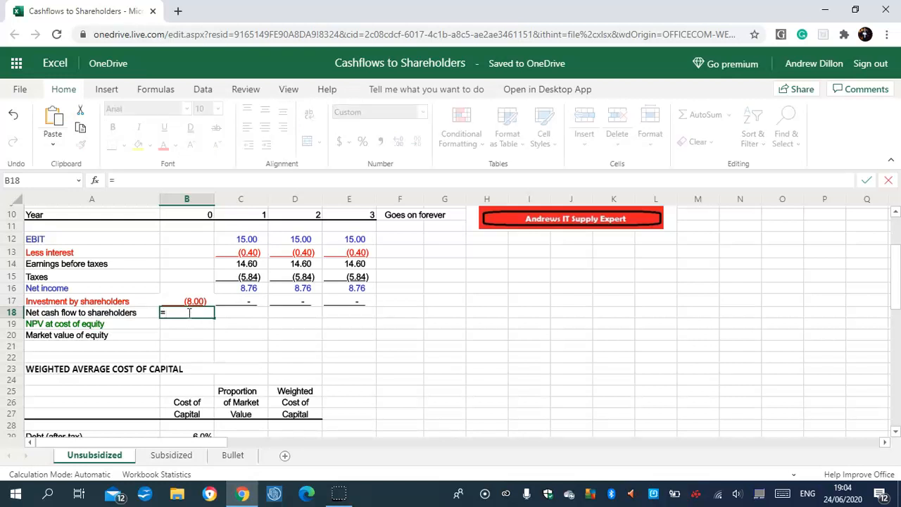
{"action": "type", "text": "SUM("}
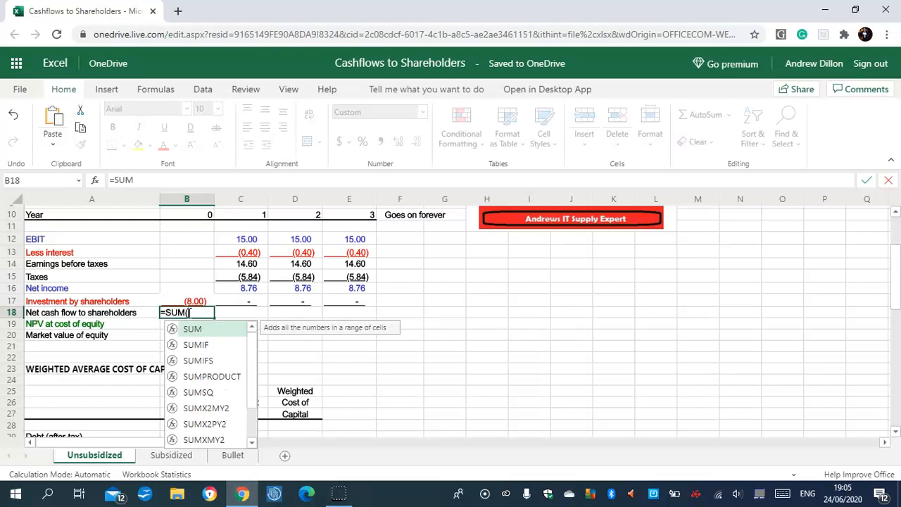
{"action": "type", "text": "B16:B17"}
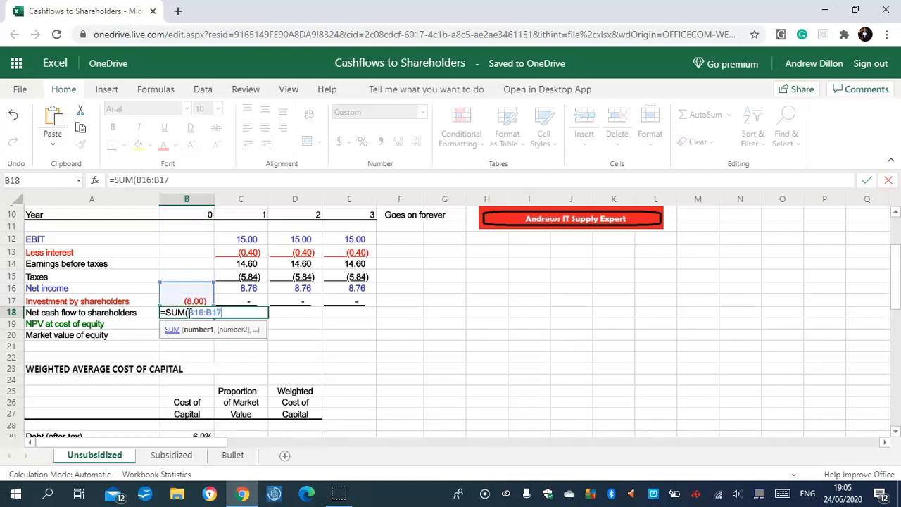
{"action": "type", "text": ")"}
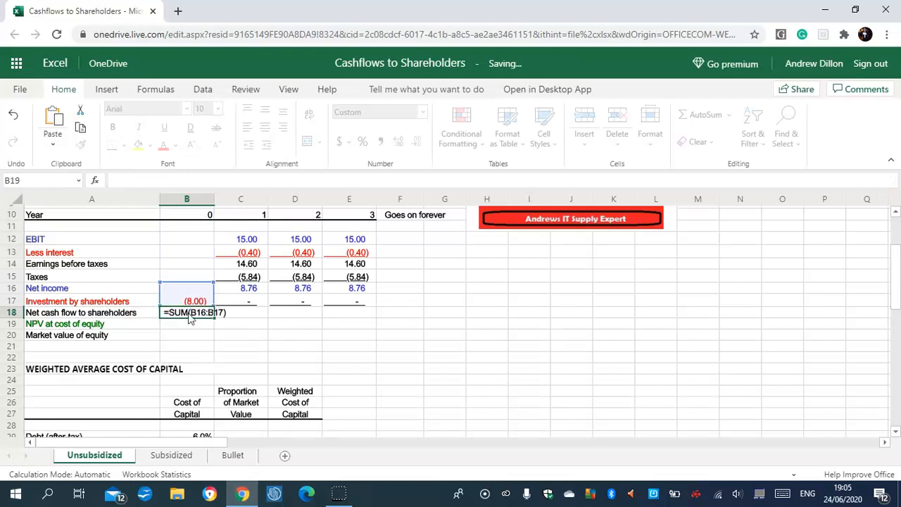
{"action": "key", "text": "Return"}
- Fill the net cash flow formula from B18 across Years 1 to 3 to E18 and check the Year 1 references
{"action": "left_click", "coordinate": [195, 313]}
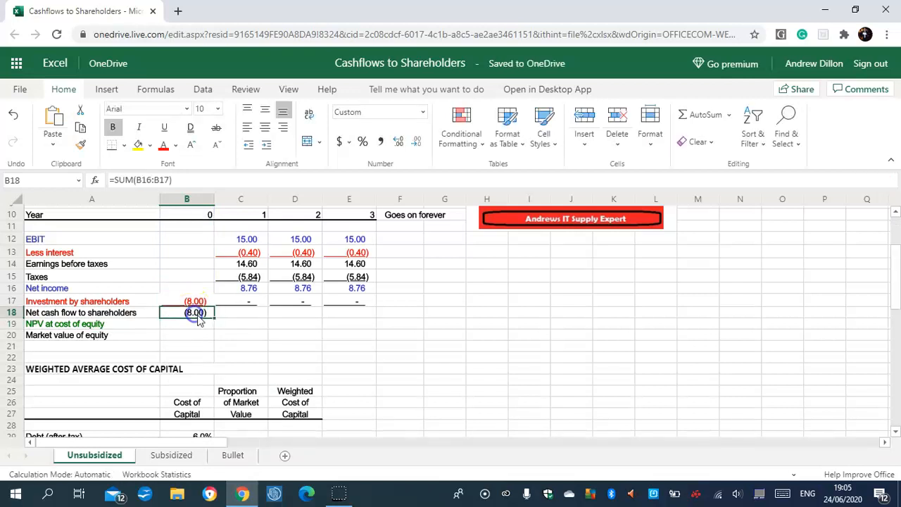
{"action": "left_click_drag", "start_coordinate": [214, 317], "coordinate": [350, 310]}
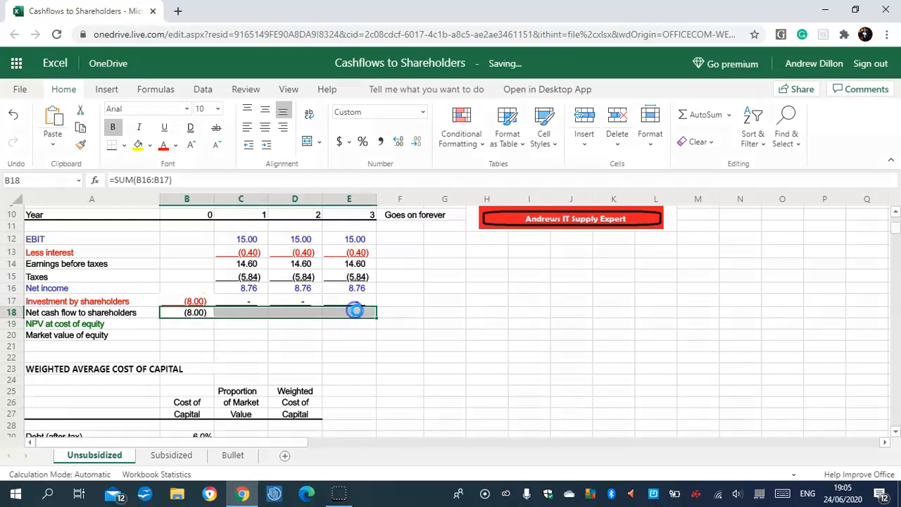
{"action": "left_click", "coordinate": [247, 315]}
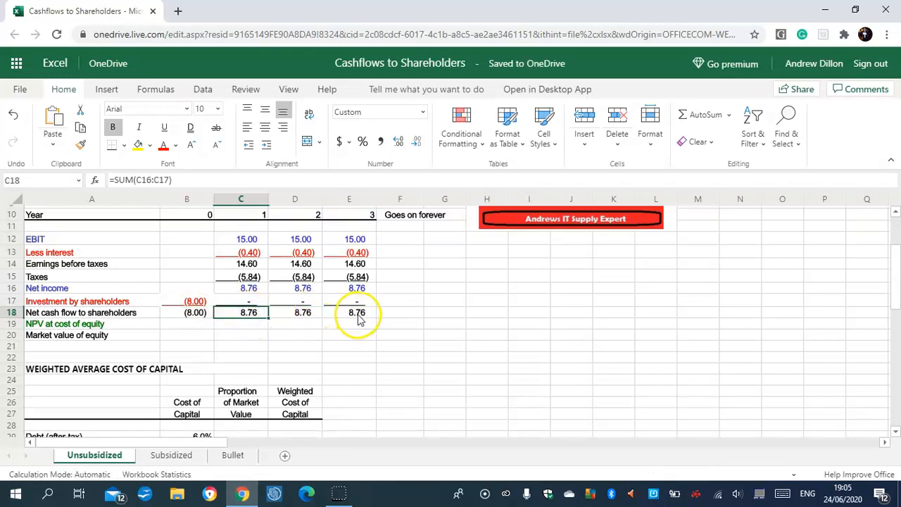
- Calculate the NPV at cost of equity in B19 from the net cash flows as a perpetuity, using =B18+C18/B5
{"action": "left_click", "coordinate": [199, 324]}
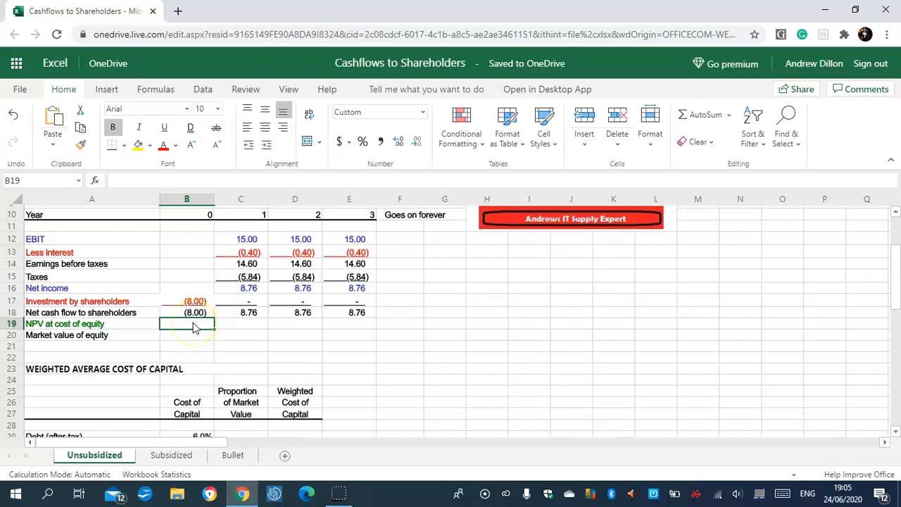
{"action": "type", "text": "=B18"}
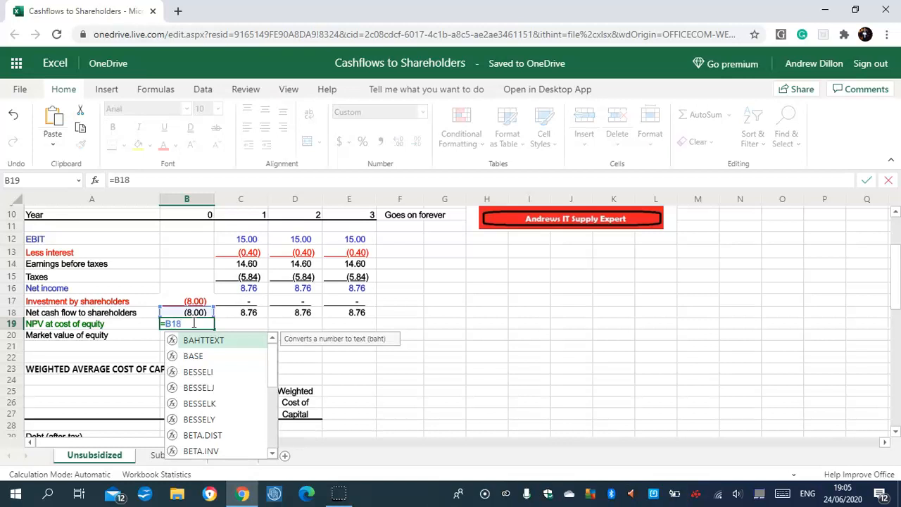
{"action": "type", "text": "+C18"}
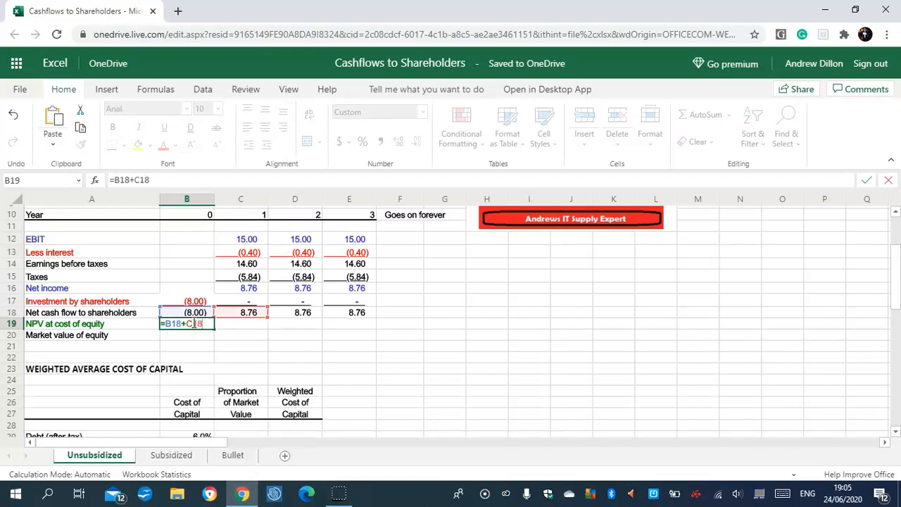
{"action": "type", "text": "/B5"}
{"action": "key", "text": "Return"}
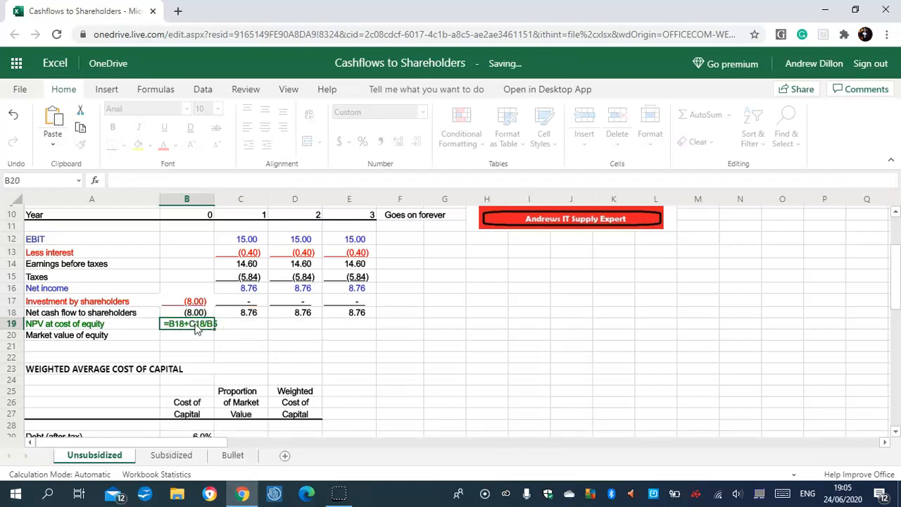
- Try filling the NPV formula from B19 across to E19, and undo the fill
{"action": "left_click", "coordinate": [201, 325]}
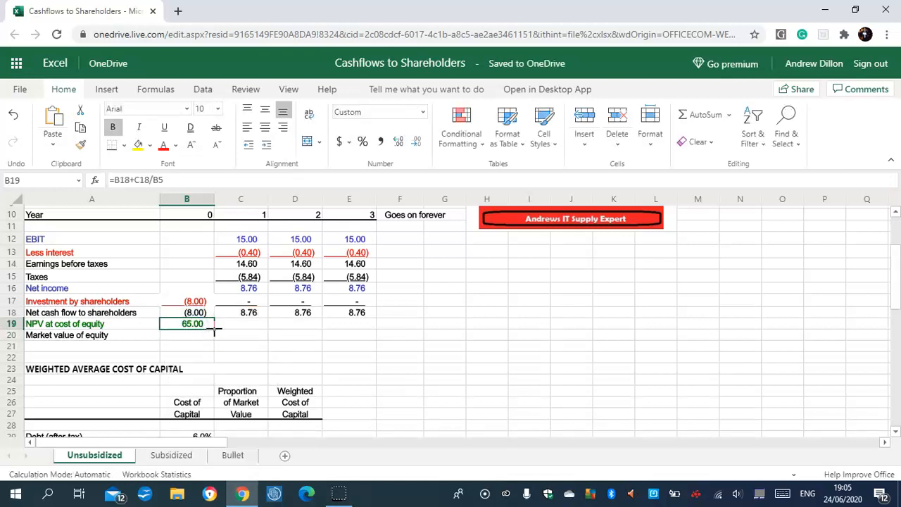
{"action": "left_click_drag", "start_coordinate": [215, 330], "coordinate": [372, 323]}
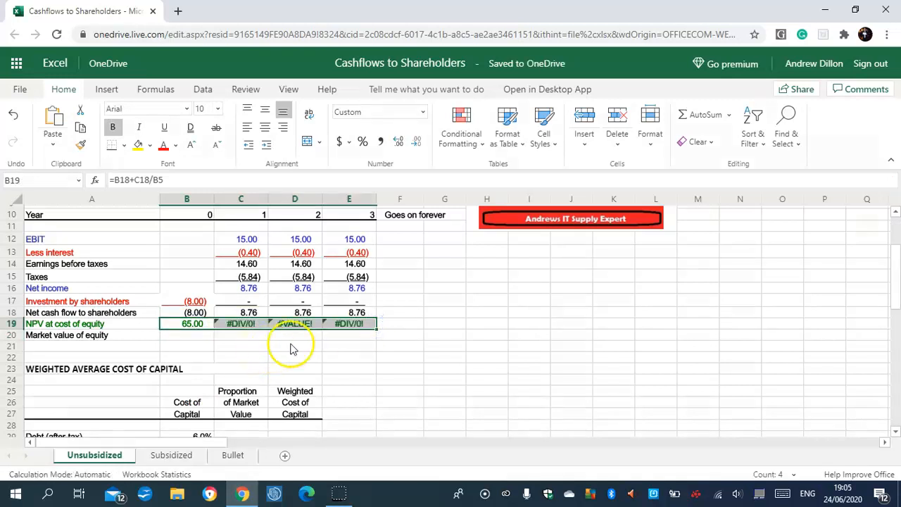
{"action": "left_click", "coordinate": [12, 116]}
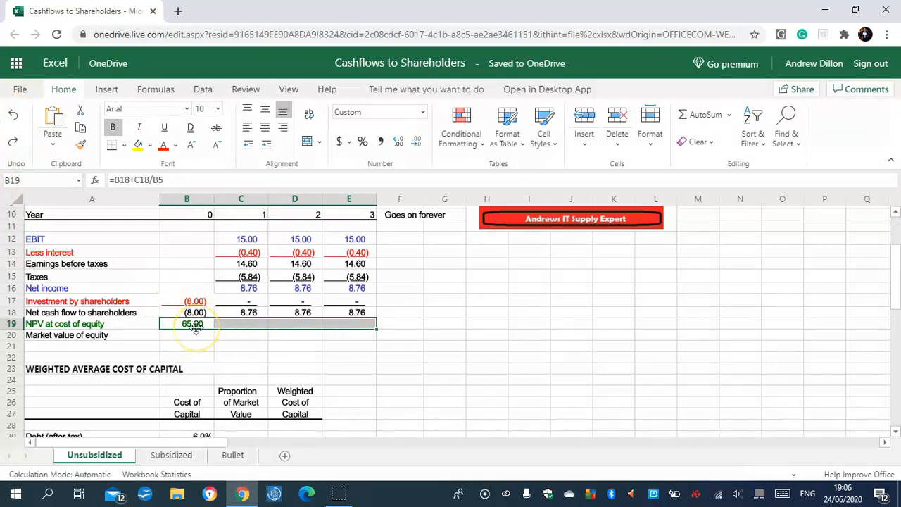
{"action": "left_click", "coordinate": [223, 325]}
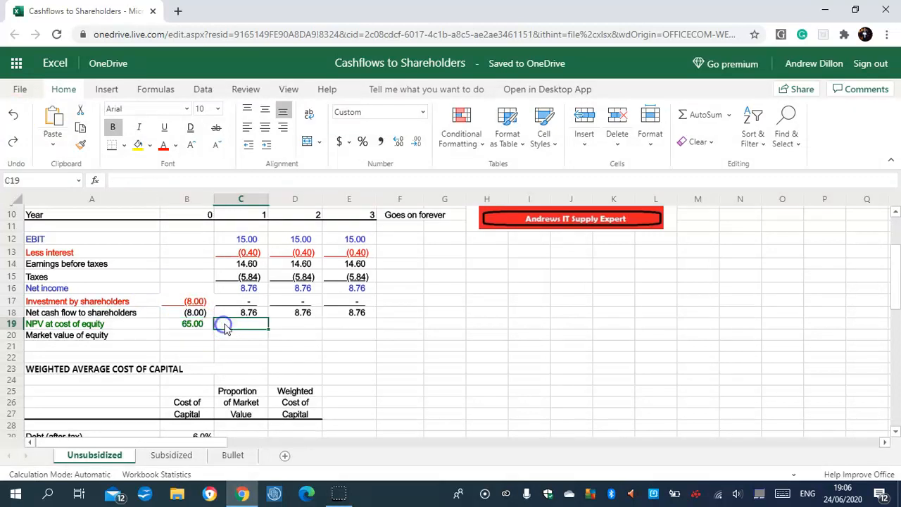
{"action": "left_click", "coordinate": [192, 325]}
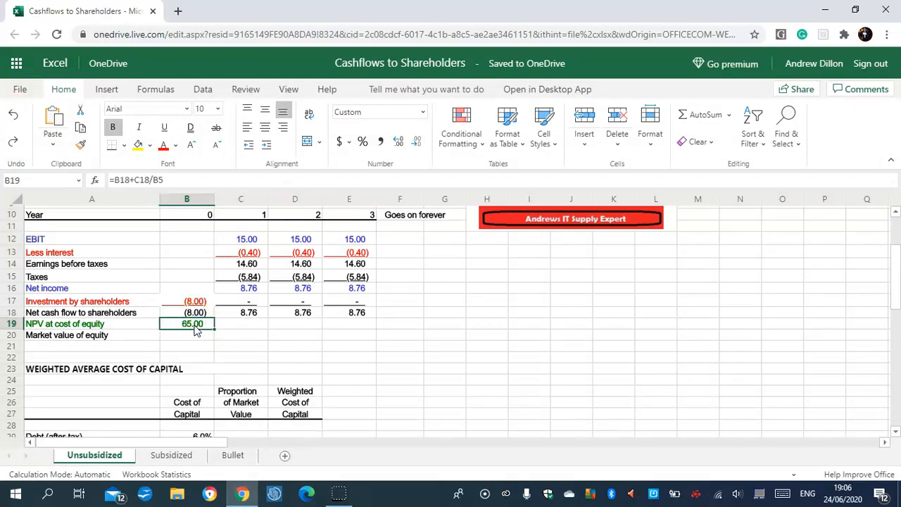
{"action": "left_click", "coordinate": [196, 340]}
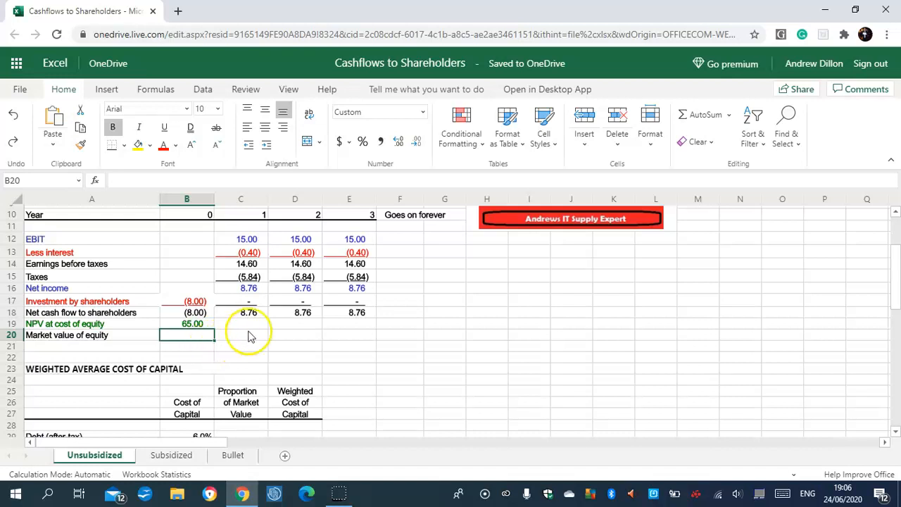
{"action": "left_click", "coordinate": [247, 332]}
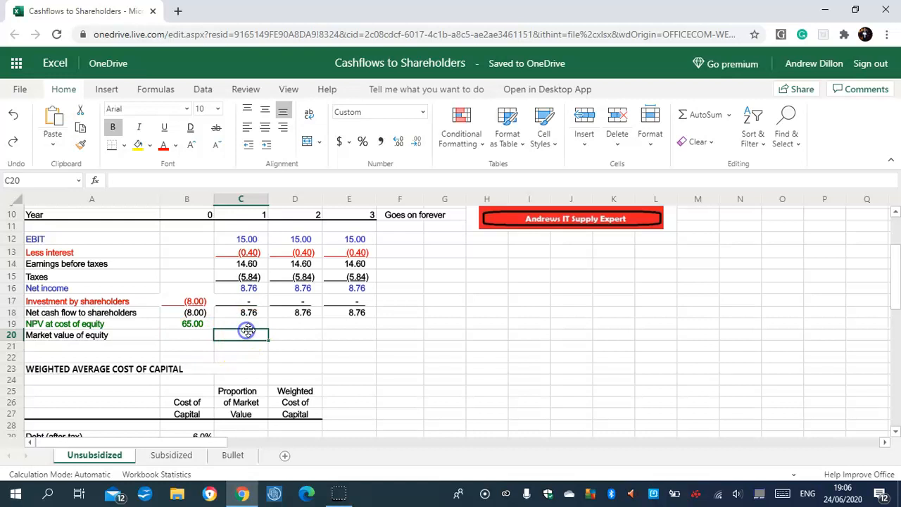
- Calculate the market value of equity in B20 from the Year 1 net cash flow and the cost of equity, using =C18/B5
{"action": "left_click", "coordinate": [197, 332]}
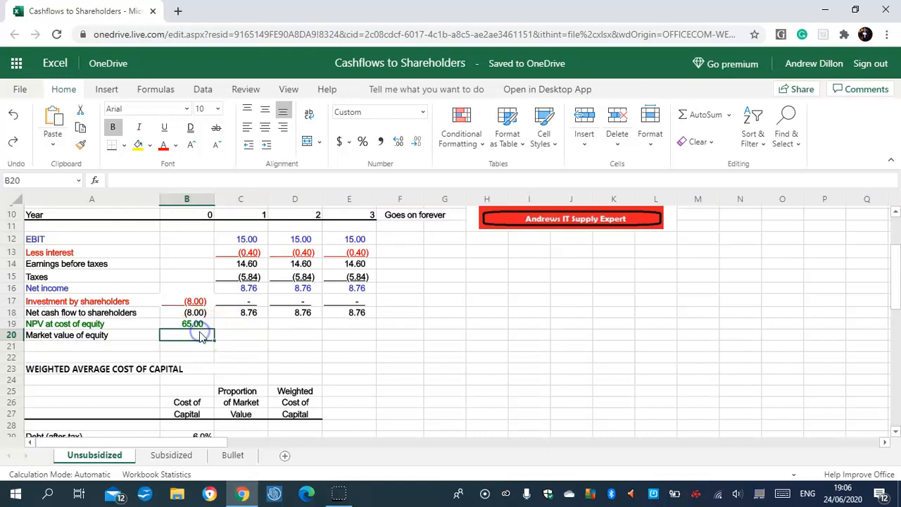
{"action": "type", "text": "=C1"}
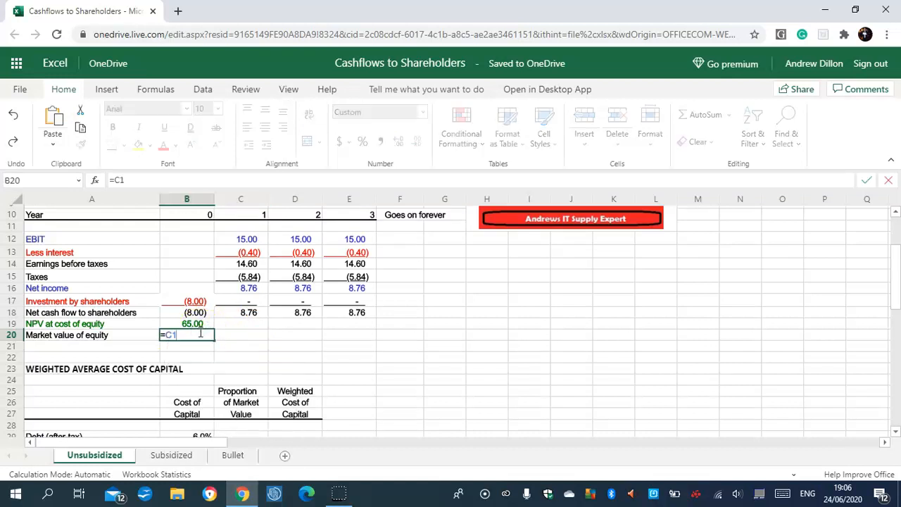
{"action": "type", "text": "8/B5"}
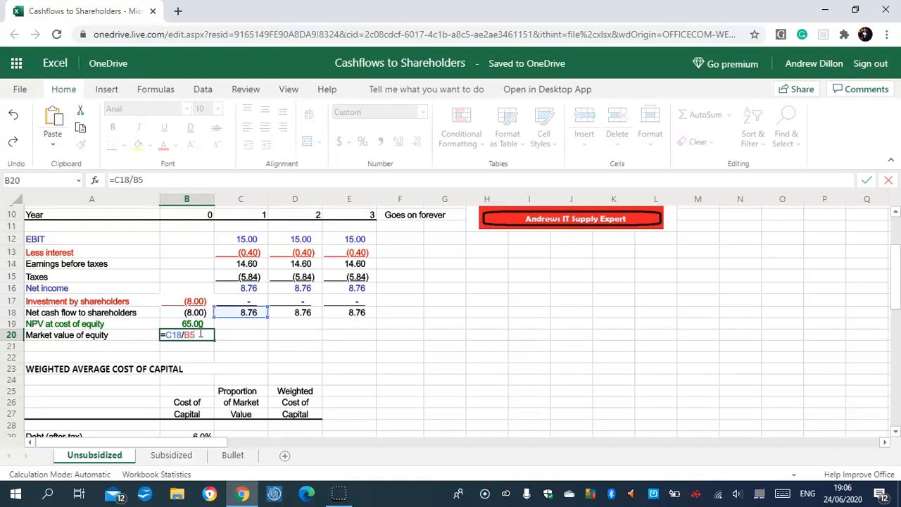
{"action": "key", "text": "Return"}
- Try filling the market value of equity formula from B20 across to E20, and undo the fill
{"action": "left_click", "coordinate": [208, 336]}
{"action": "left_click_drag", "start_coordinate": [212, 337], "coordinate": [358, 333]}
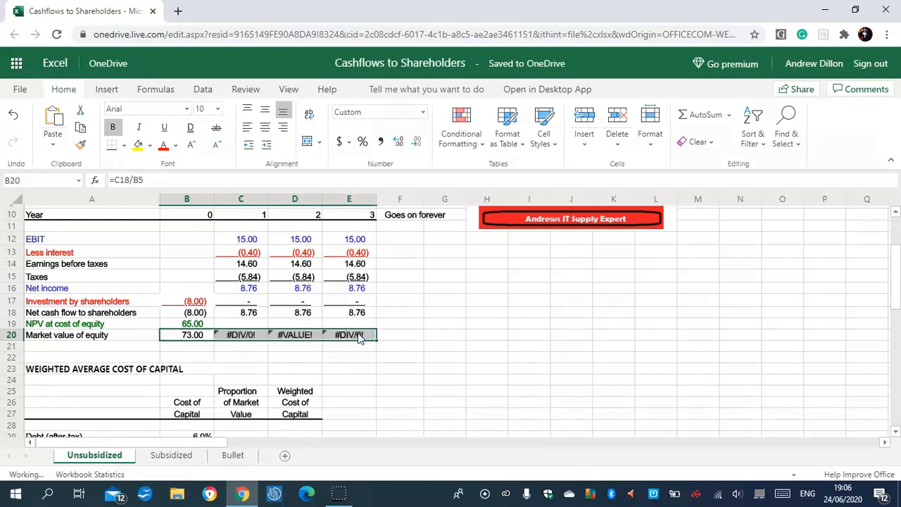
{"action": "left_click", "coordinate": [9, 116]}
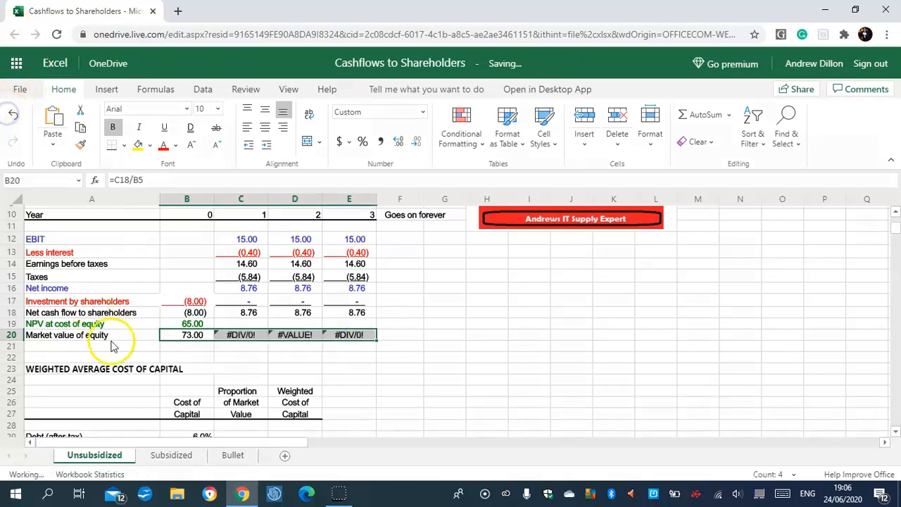
- Check the market value of equity formula in B20 against the Year 1 net cash flow in C18 and the cost of equity in B5
{"action": "left_click", "coordinate": [199, 337]}
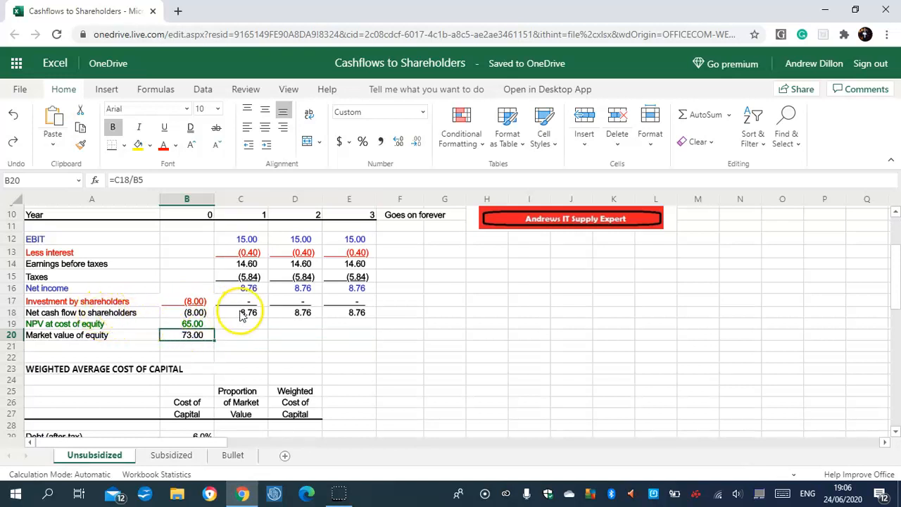
{"action": "left_click", "coordinate": [239, 315]}
{"action": "left_click", "coordinate": [192, 336]}
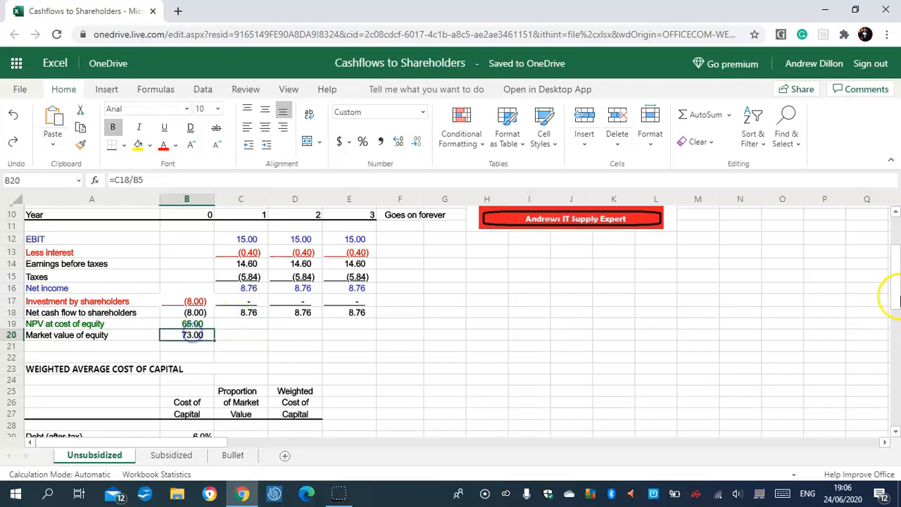
{"action": "left_click_drag", "start_coordinate": [896, 262], "coordinate": [896, 225]}
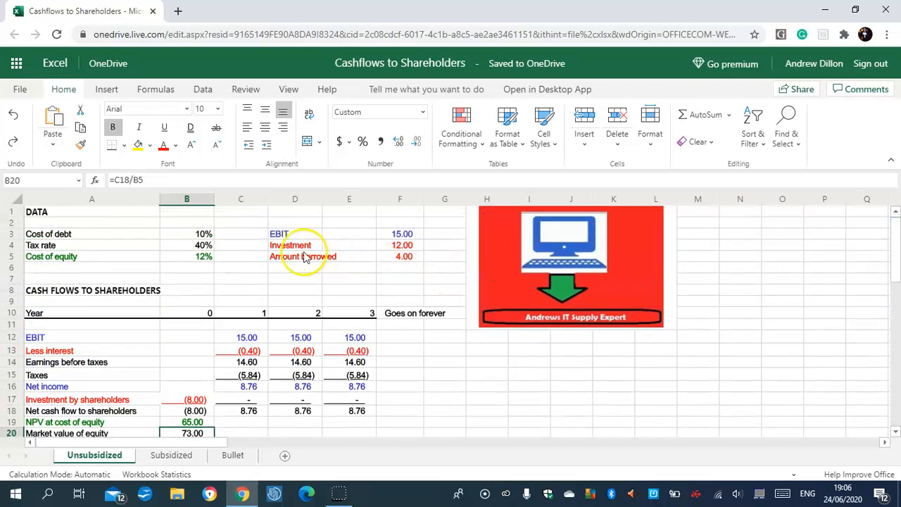
{"action": "left_click", "coordinate": [202, 257]}
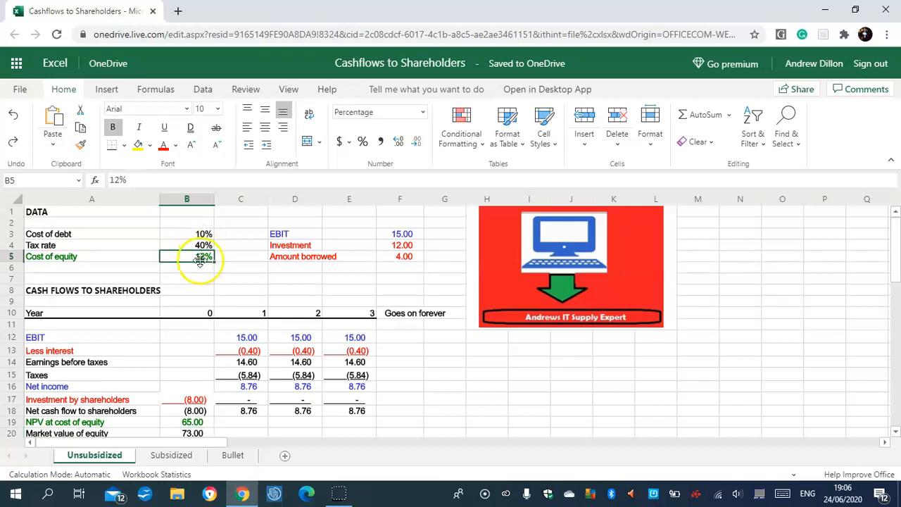
- Enter the formula =F5/(F5+B20) in C29 for debt's proportion of market value in the weighted average cost of capital table
{"action": "left_click_drag", "start_coordinate": [896, 231], "coordinate": [897, 307]}
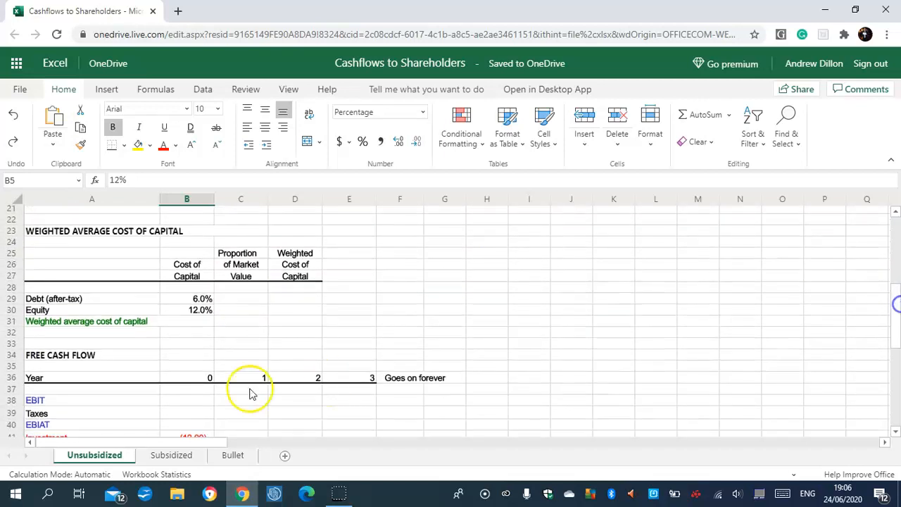
{"action": "left_click", "coordinate": [241, 299]}
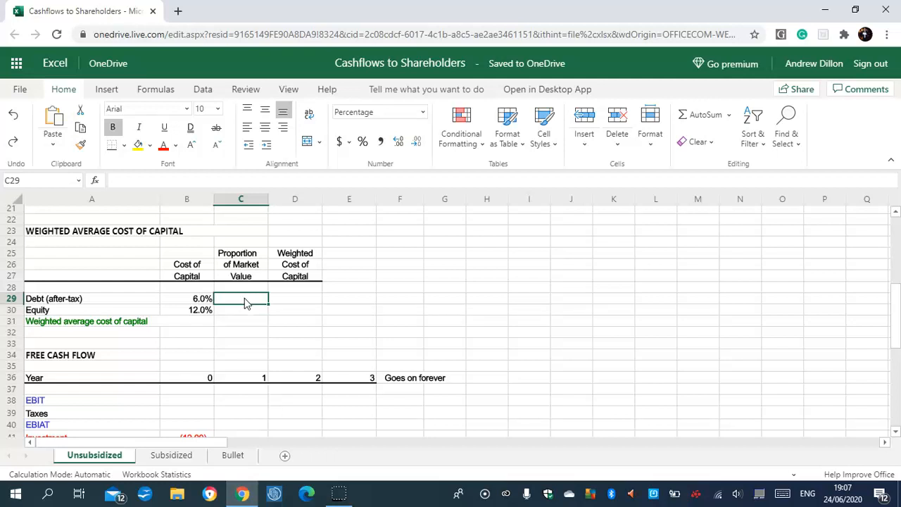
{"action": "type", "text": "=F"}
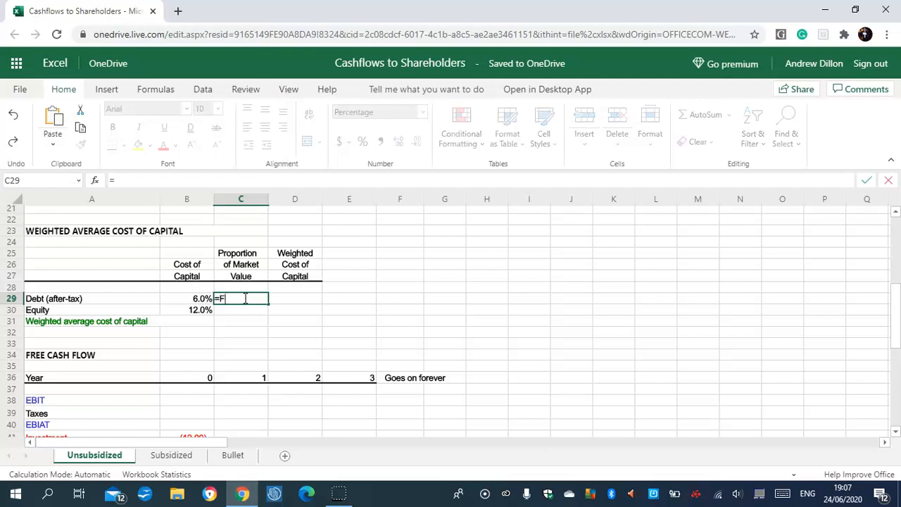
{"action": "type", "text": "5/(F5+B"}
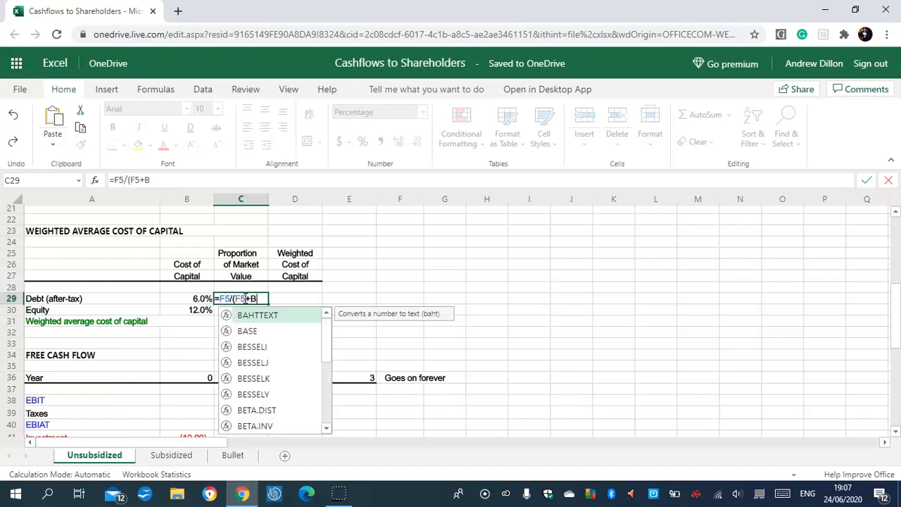
{"action": "type", "text": "20)"}
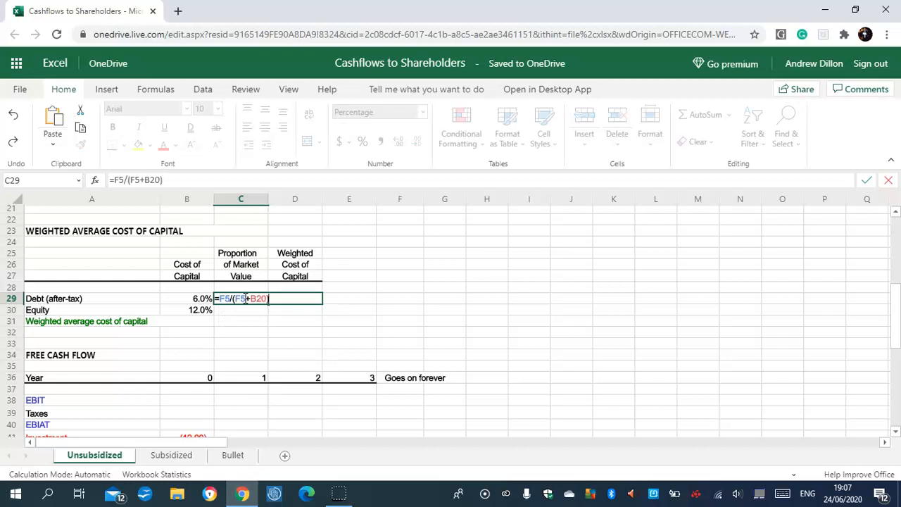
{"action": "type", "text": ",=1-C"}
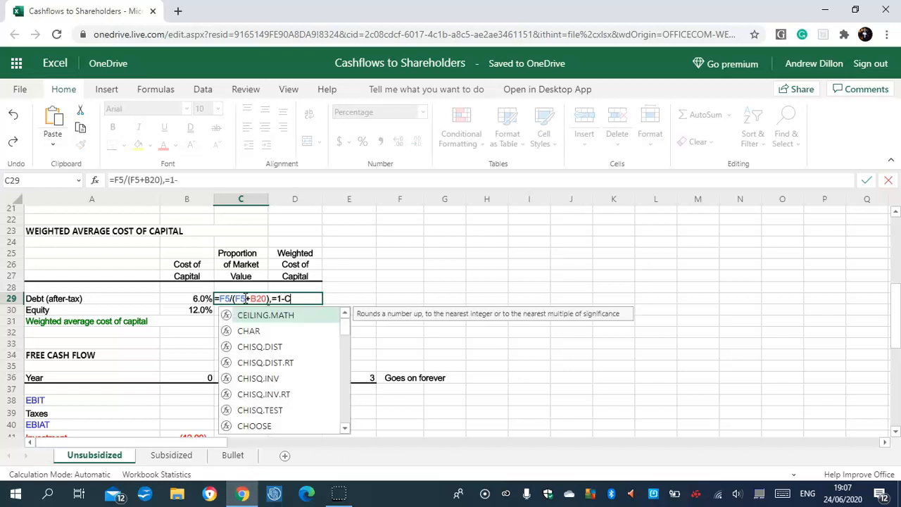
{"action": "key", "text": "BackSpace"}
{"action": "key", "text": "BackSpace"}
{"action": "key", "text": "BackSpace"}
{"action": "key", "text": "BackSpace"}
{"action": "key", "text": "BackSpace"}
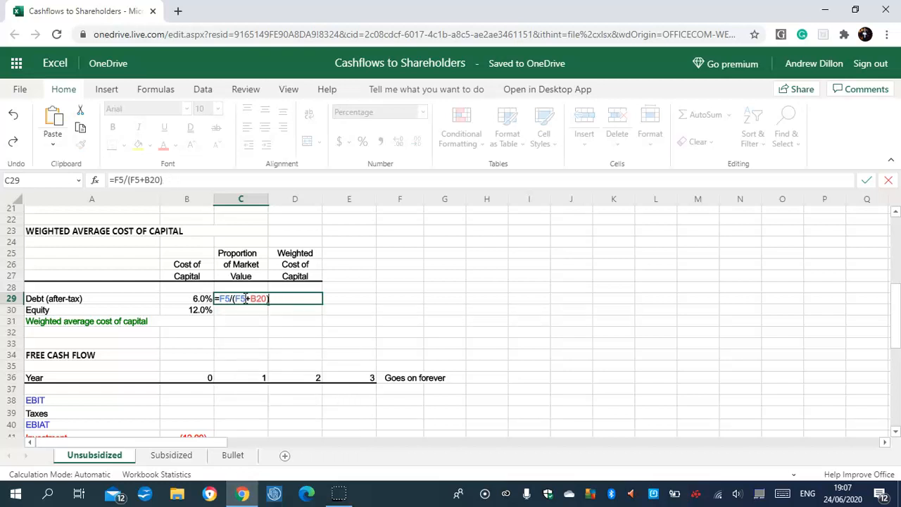
- Commit the debt proportion formula in C29 and calculate the after-tax cost of debt in B29 with =B3*(1-B4)
{"action": "key", "text": "Return"}
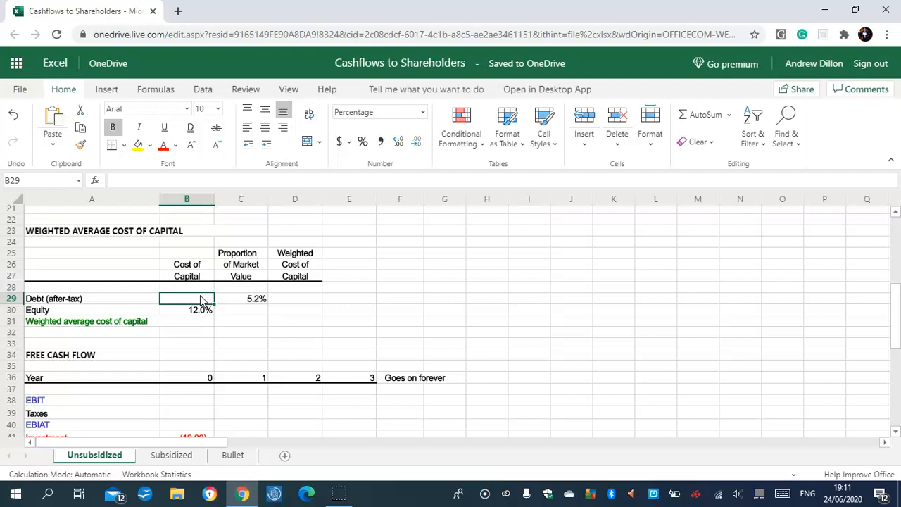
{"action": "type", "text": "="}
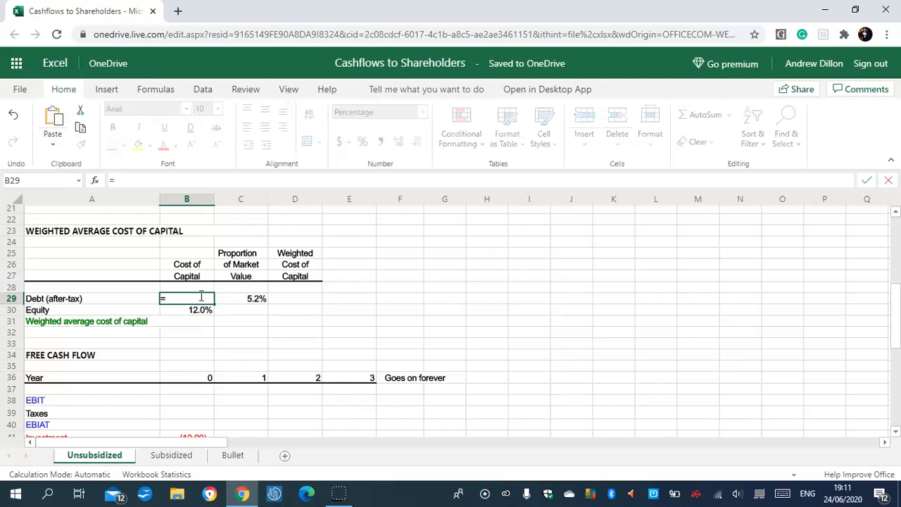
{"action": "type", "text": "B3*(1-B4)"}
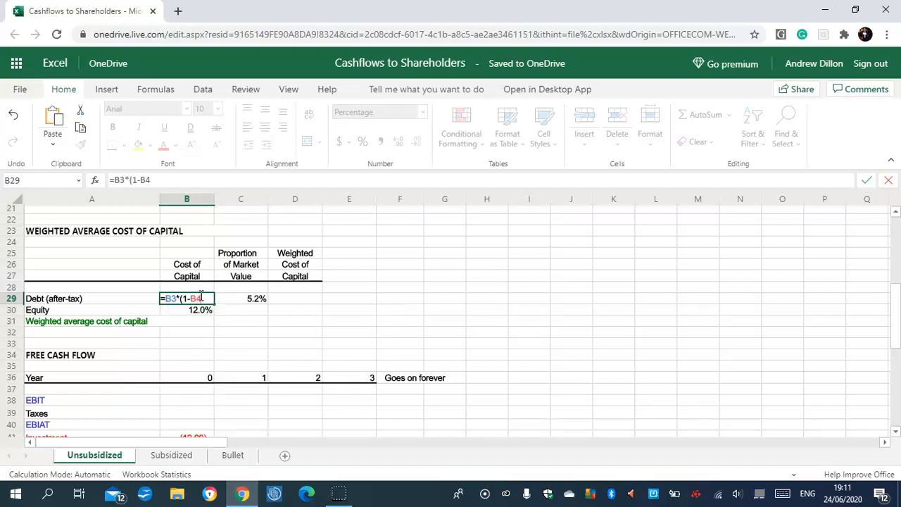
{"action": "key", "text": "Return"}
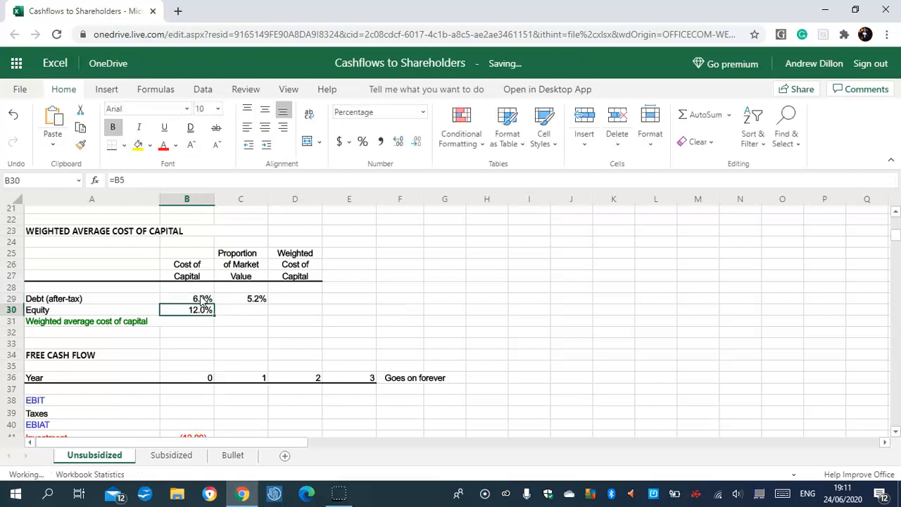
- Calculate equity's proportion of market value in C30 with =1-C29
{"action": "left_click", "coordinate": [255, 310]}
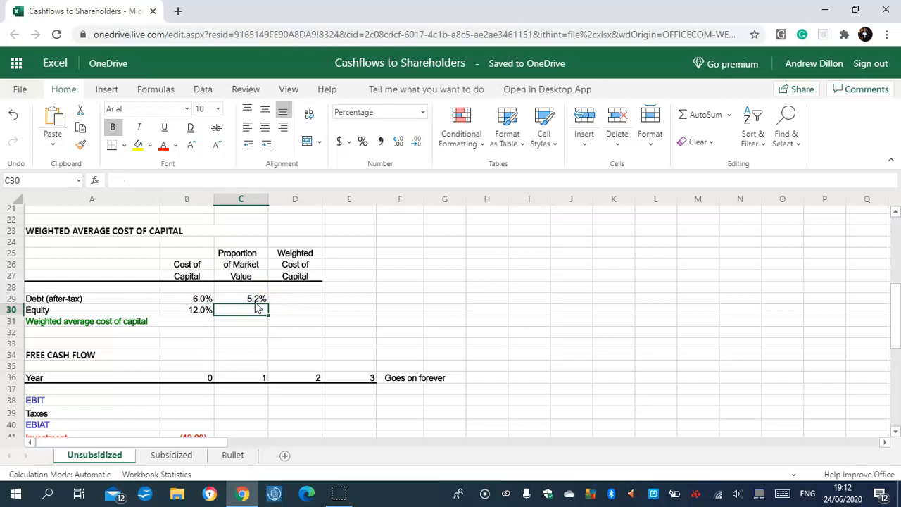
{"action": "type", "text": "=1-C29"}
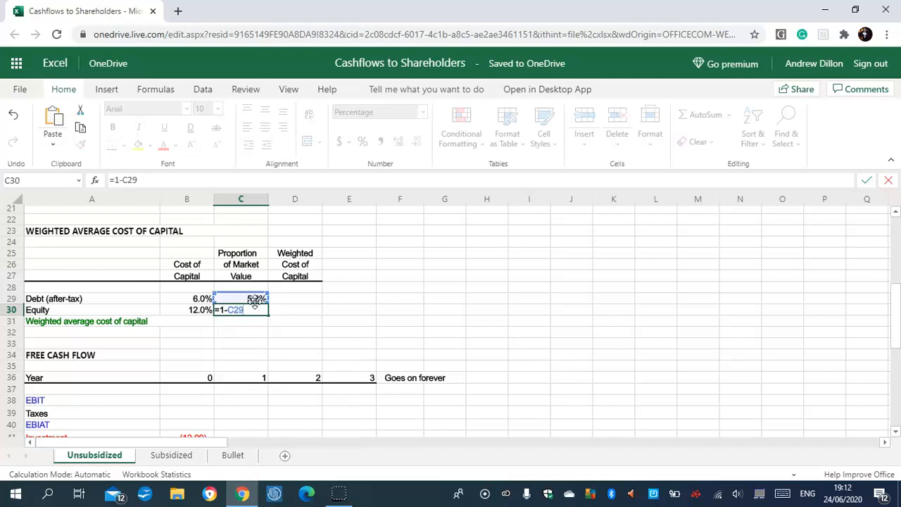
{"action": "key", "text": "Return"}
{"action": "left_click", "coordinate": [236, 323]}
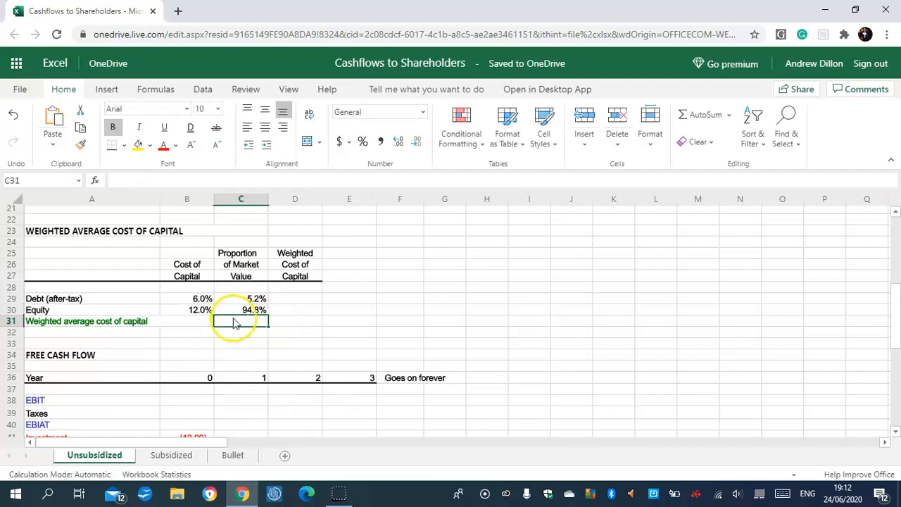
- Calculate debt's weighted cost of capital in D29 with =B29*C29 and fill the formula down to D30 for equity
{"action": "left_click", "coordinate": [296, 301]}
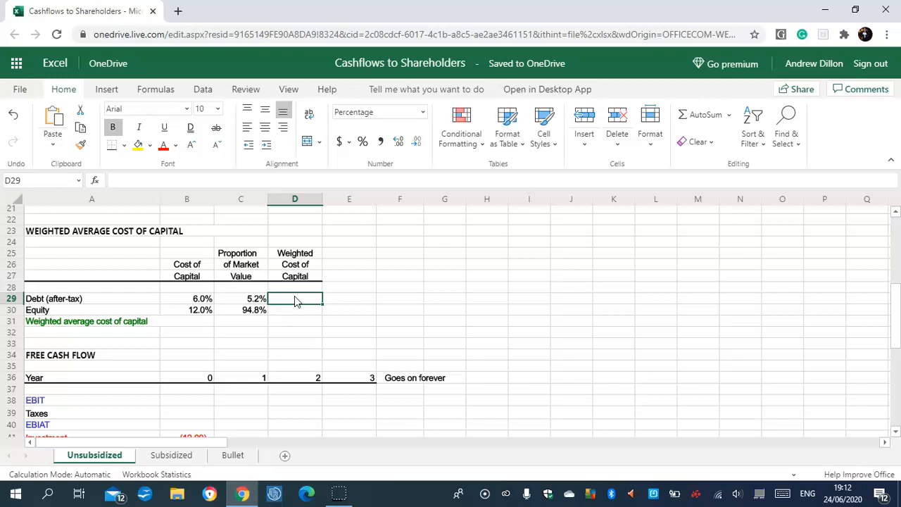
{"action": "type", "text": "=B29"}
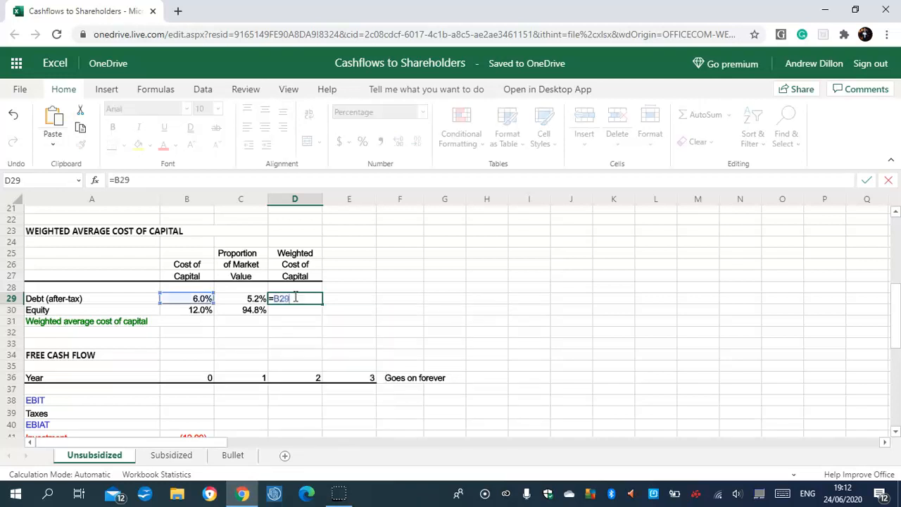
{"action": "type", "text": "*C29"}
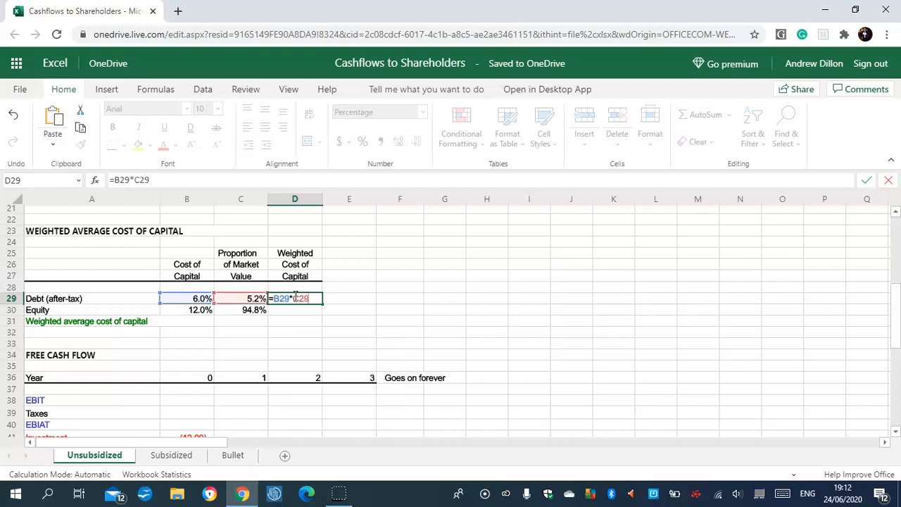
{"action": "key", "text": "Return"}
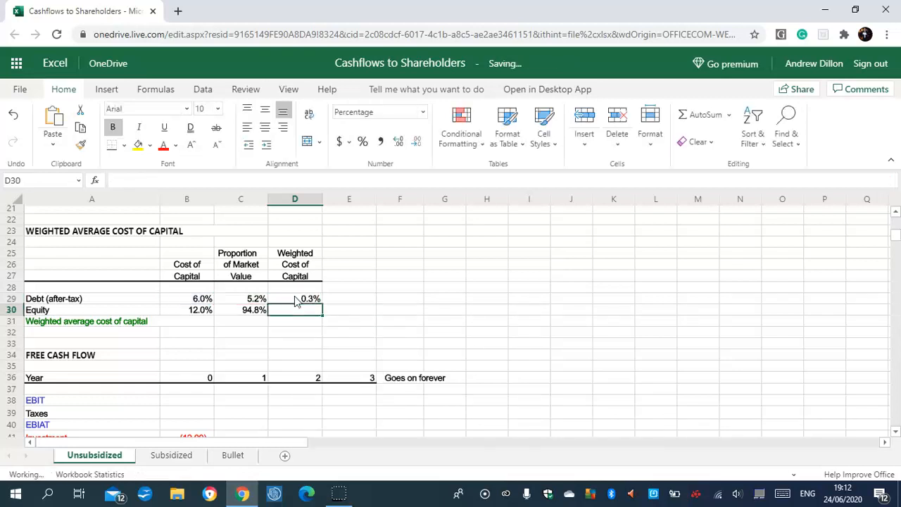
{"action": "left_click", "coordinate": [311, 306]}
{"action": "left_click", "coordinate": [309, 299]}
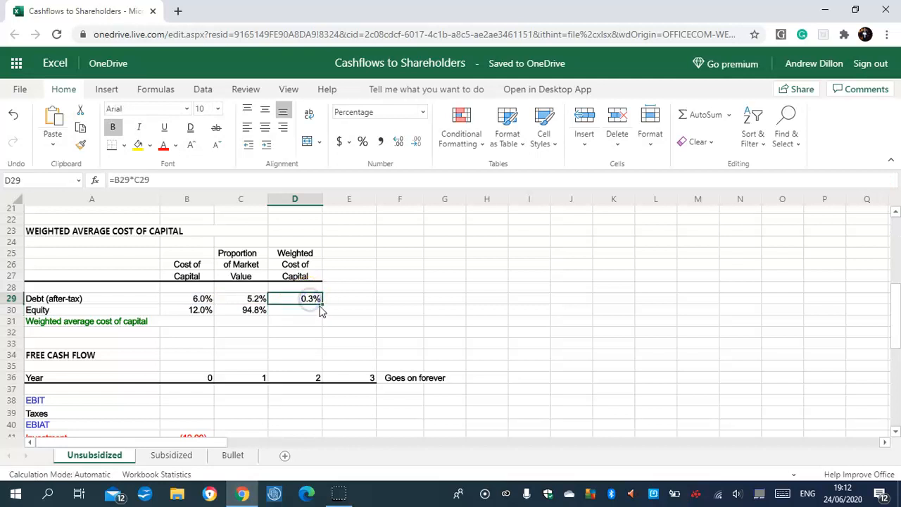
{"action": "left_click_drag", "start_coordinate": [321, 304], "coordinate": [317, 309]}
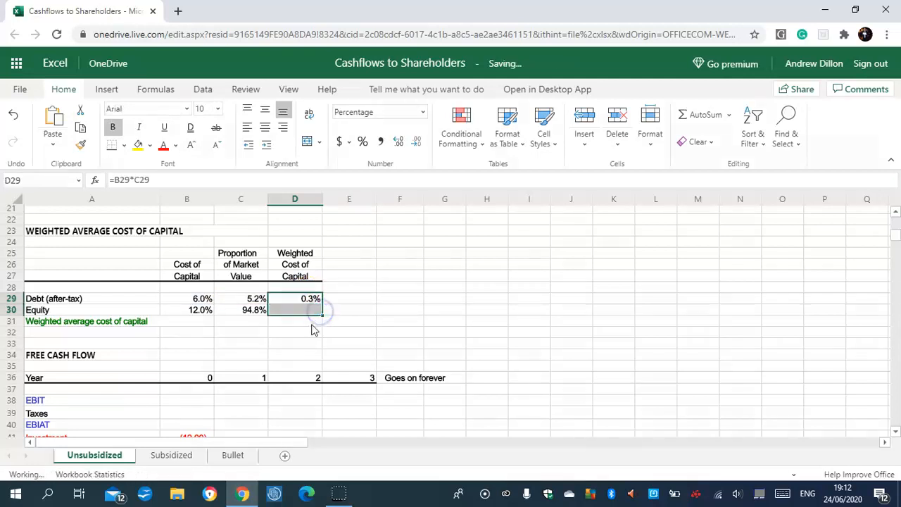
- Calculate the weighted average cost of capital in D31 with =D29+D30
{"action": "left_click", "coordinate": [312, 323]}
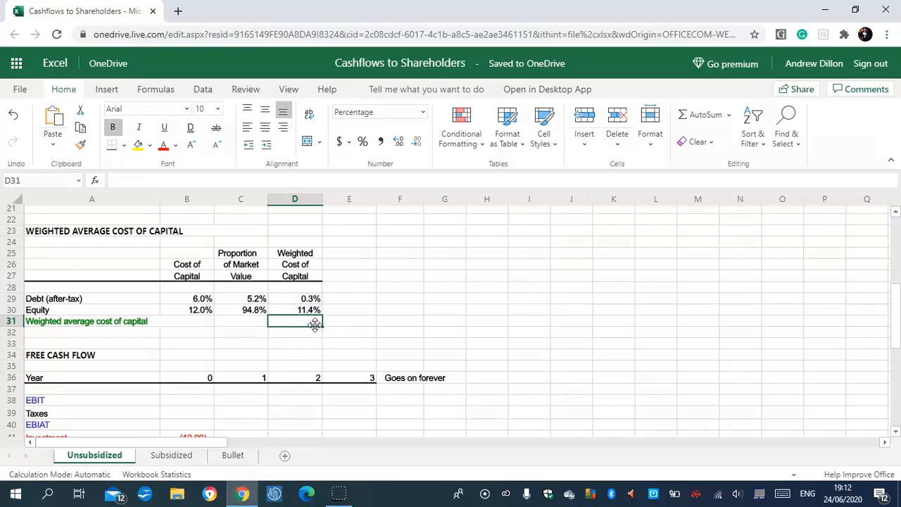
{"action": "left_click", "coordinate": [307, 321]}
{"action": "type", "text": "="}
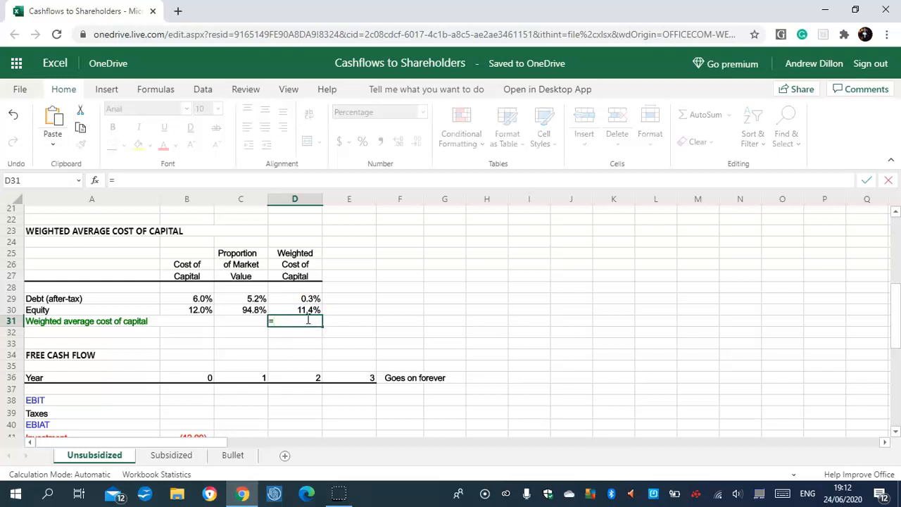
{"action": "type", "text": "D29"}
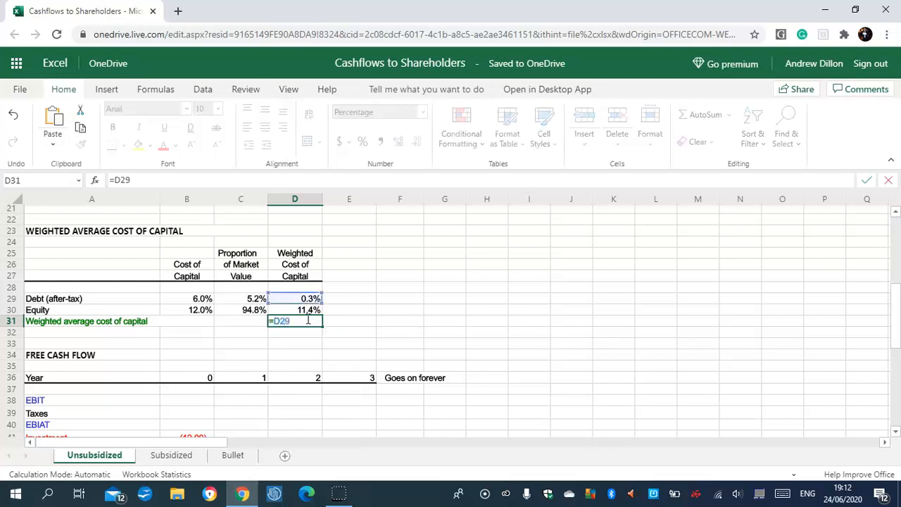
{"action": "type", "text": "+D30"}
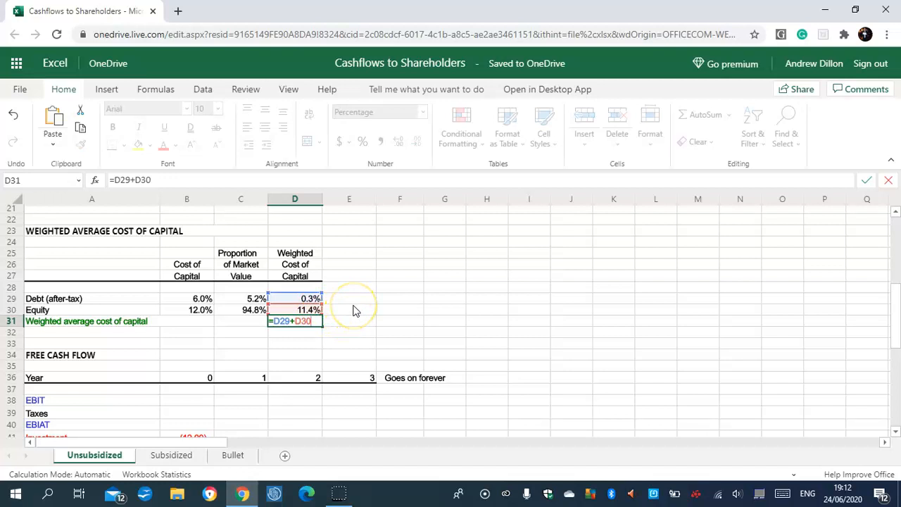
{"action": "key", "text": "Return"}
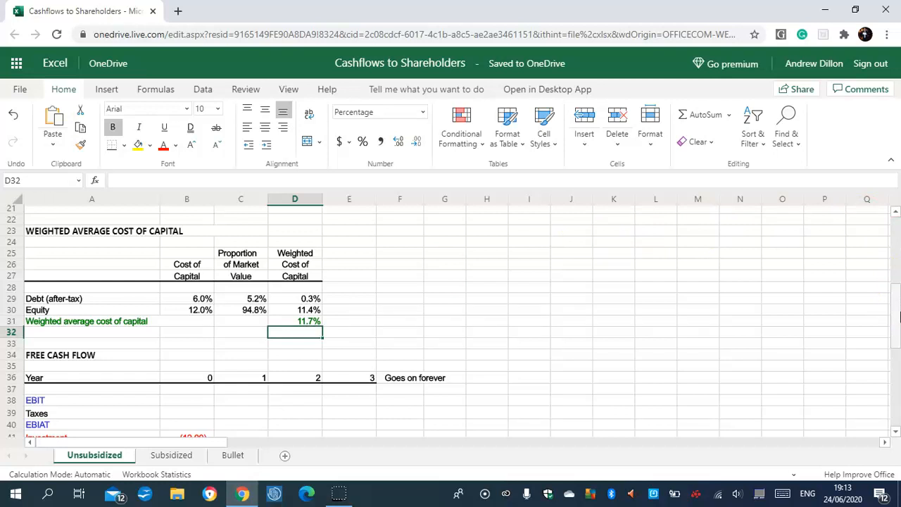
{"action": "mouse_move", "coordinate": [897, 318]}
{"action": "left_mouse_down"}
{"action": "mouse_move", "coordinate": [897, 346]}
{"action": "mouse_move", "coordinate": [897, 335]}
{"action": "left_mouse_up"}
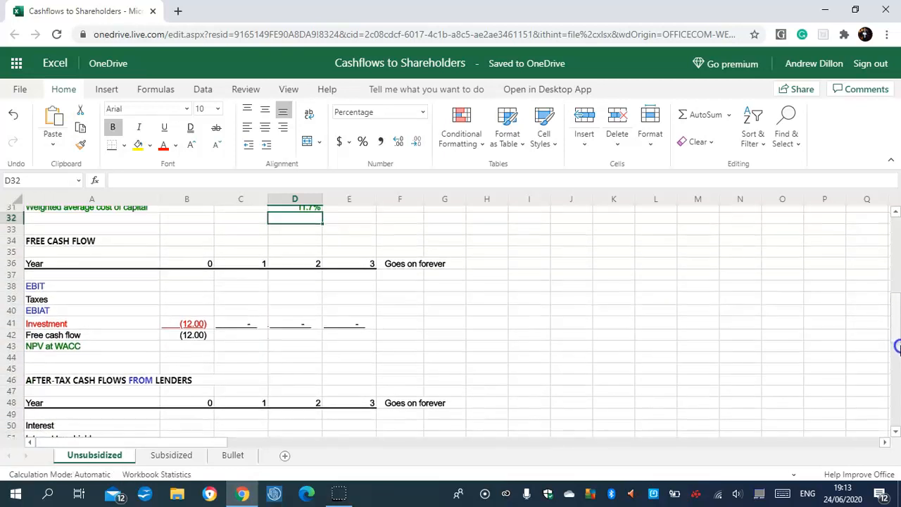
- Link year 1 EBIT in C38 to the input cell with =$F$3 and fill the formula across to E38
{"action": "left_click", "coordinate": [241, 285]}
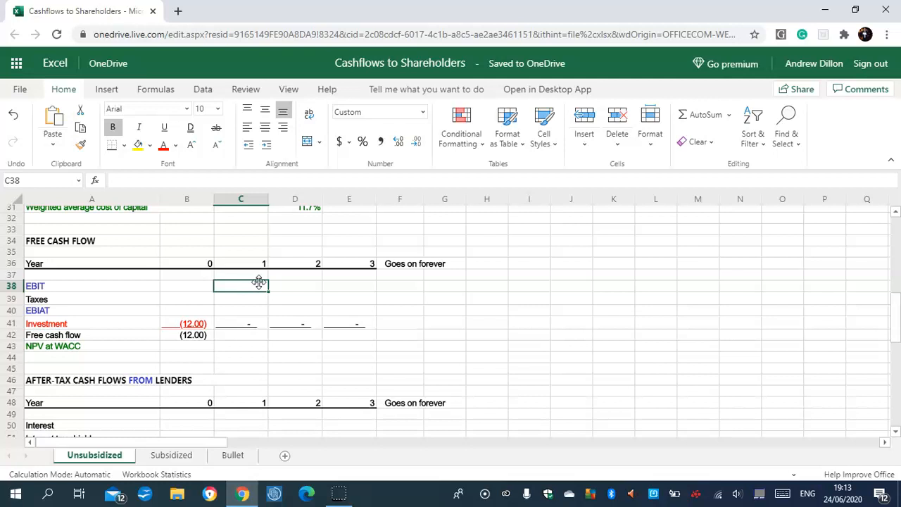
{"action": "type", "text": "="}
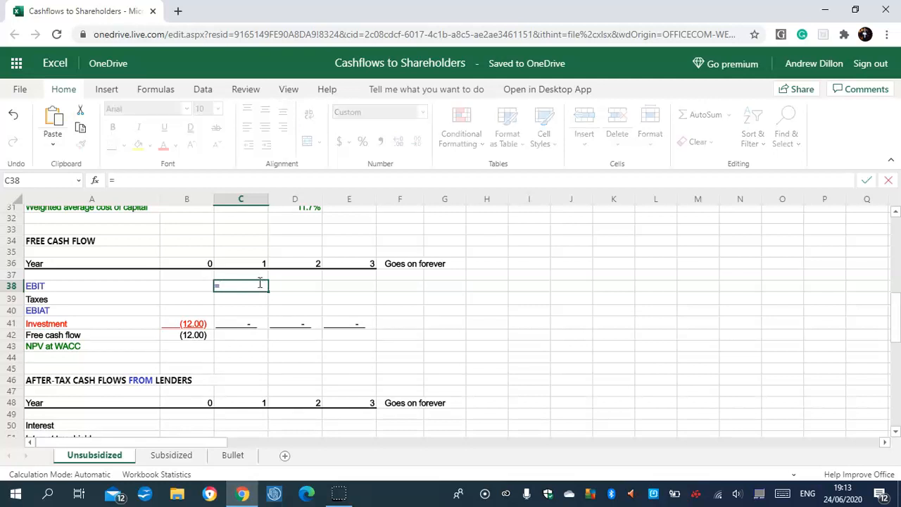
{"action": "type", "text": "$F$3"}
{"action": "key", "text": "Return"}
{"action": "left_click", "coordinate": [246, 286]}
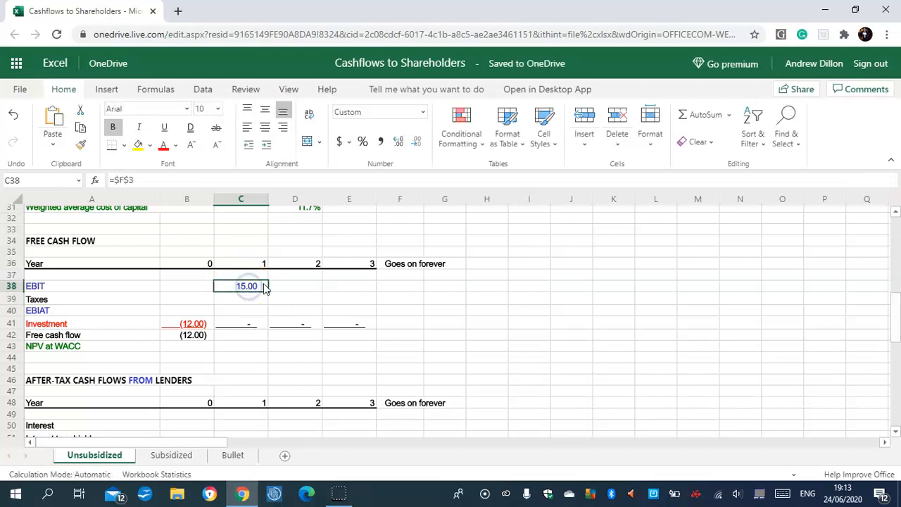
{"action": "left_click_drag", "start_coordinate": [268, 292], "coordinate": [335, 288]}
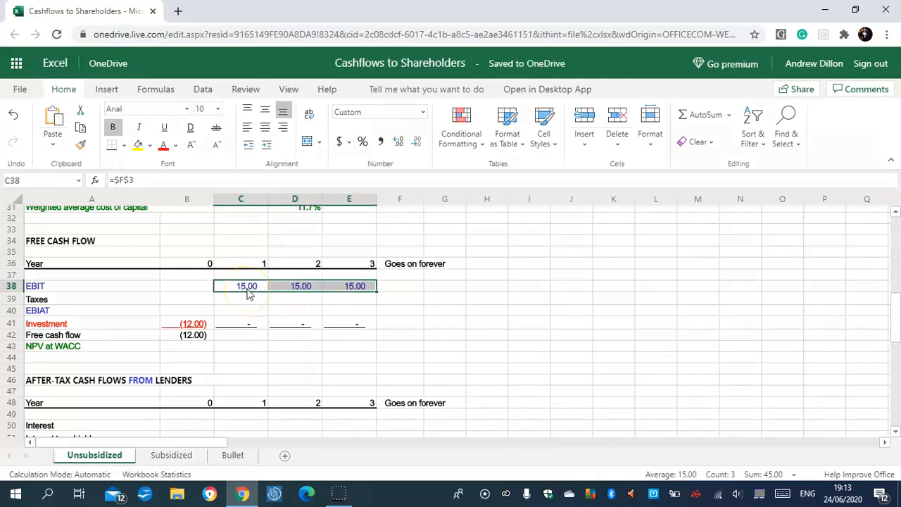
{"action": "left_click", "coordinate": [240, 293]}
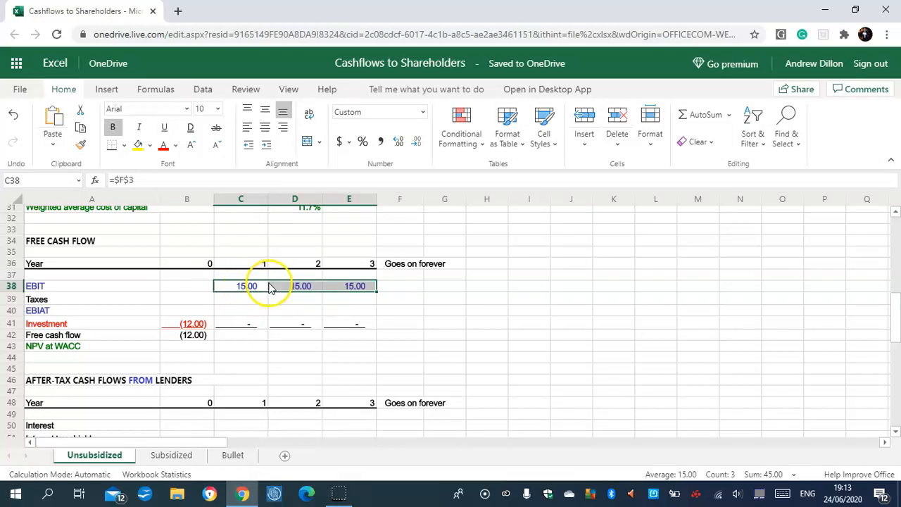
- Calculate year 1 taxes in C39 with =-C38*$B$4 and fill the formula across to E39
{"action": "left_click", "coordinate": [248, 299]}
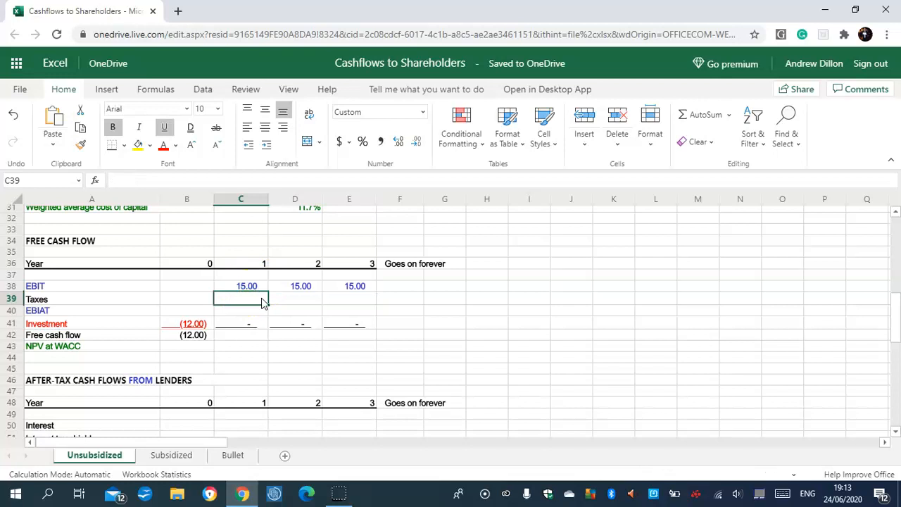
{"action": "type", "text": "="}
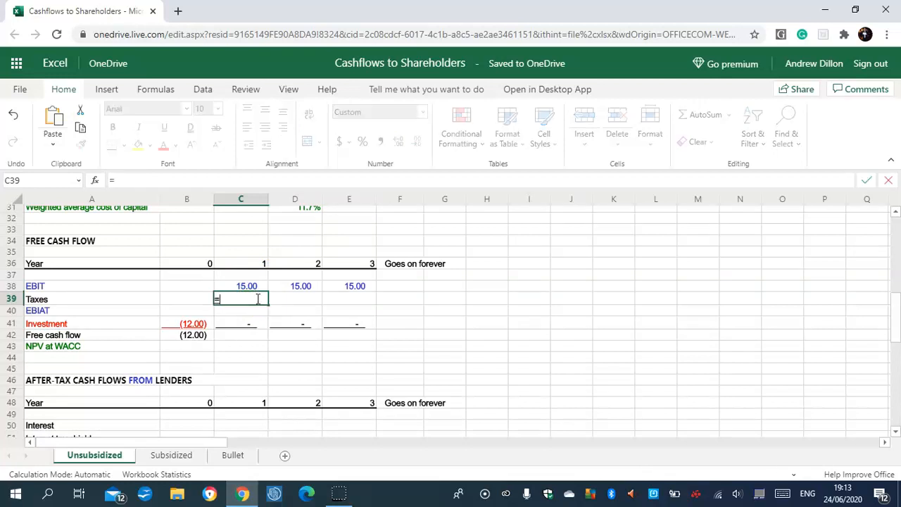
{"action": "type", "text": "-C38"}
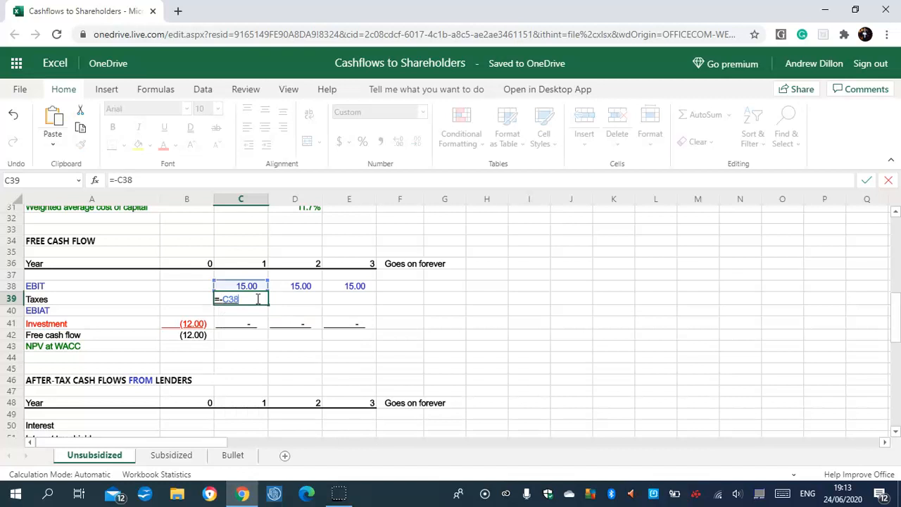
{"action": "type", "text": "*$B$4"}
{"action": "key", "text": "Return"}
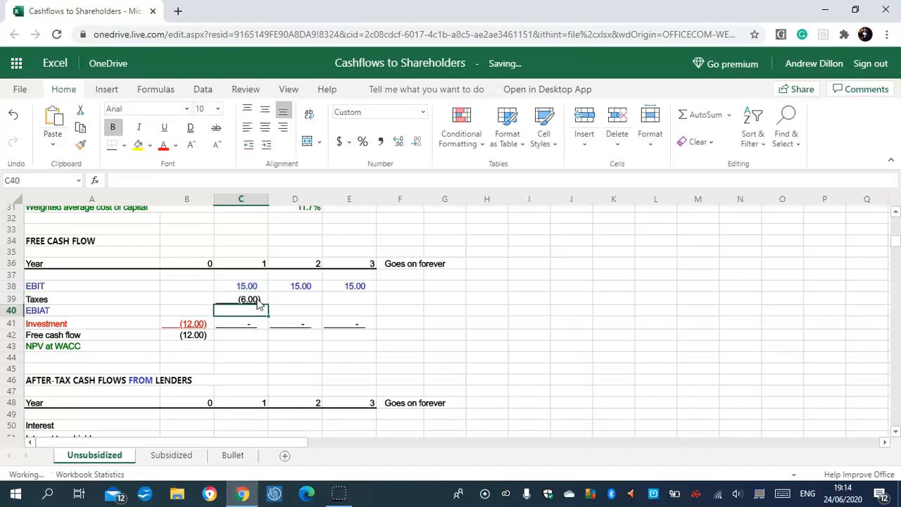
{"action": "left_click", "coordinate": [262, 303]}
{"action": "left_click_drag", "start_coordinate": [268, 305], "coordinate": [354, 302]}
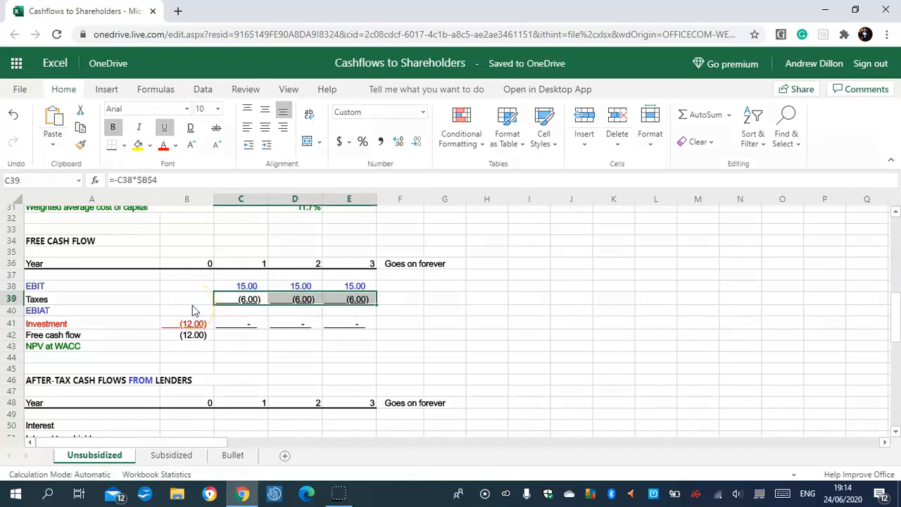
{"action": "left_click", "coordinate": [359, 301]}
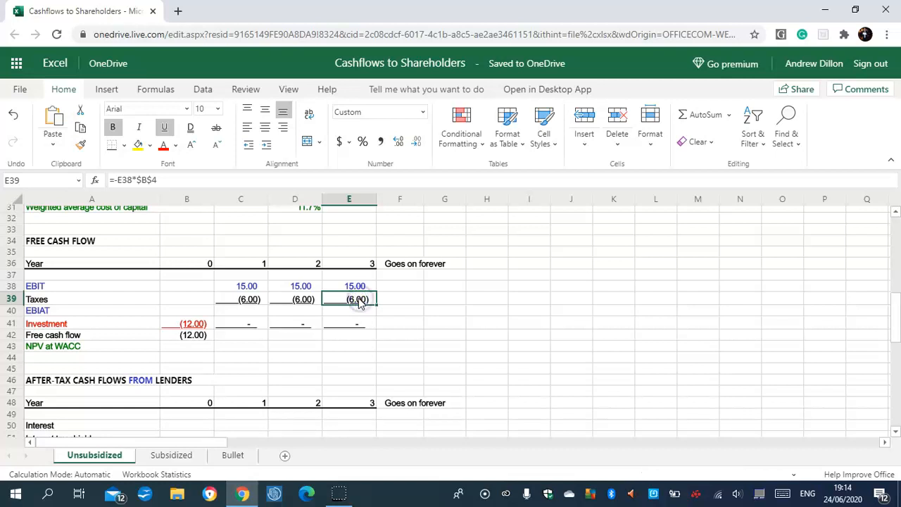
- Calculate year 1 EBIAT in C40 with =C38+C39
{"action": "left_click", "coordinate": [245, 311]}
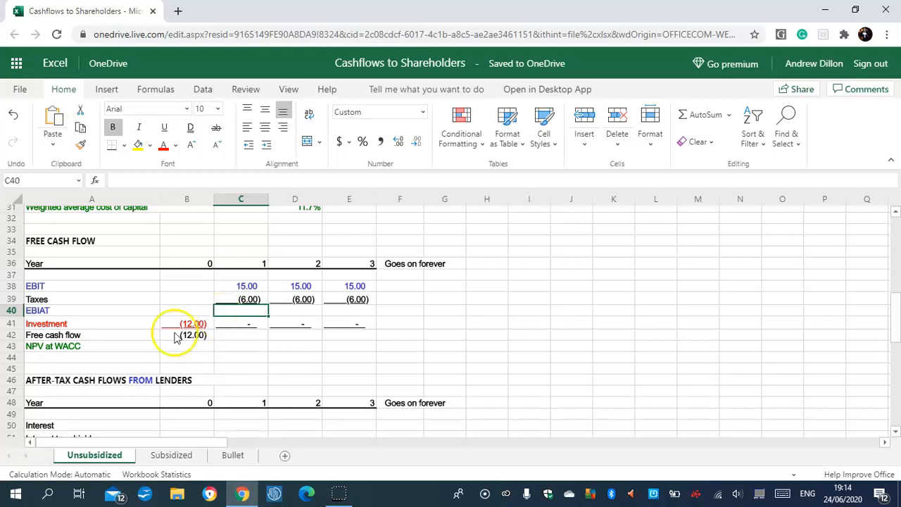
{"action": "left_click", "coordinate": [28, 477]}
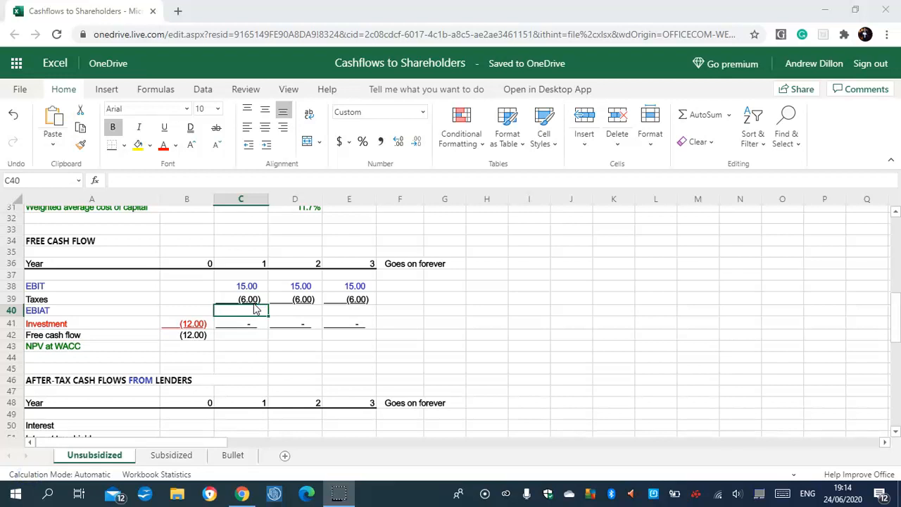
{"action": "left_click", "coordinate": [241, 321]}
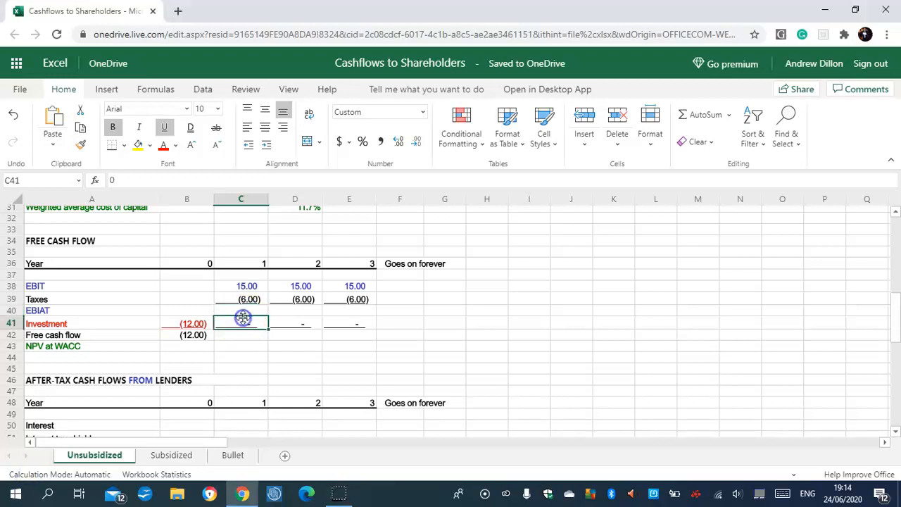
{"action": "left_click", "coordinate": [246, 311]}
{"action": "type", "text": "="}
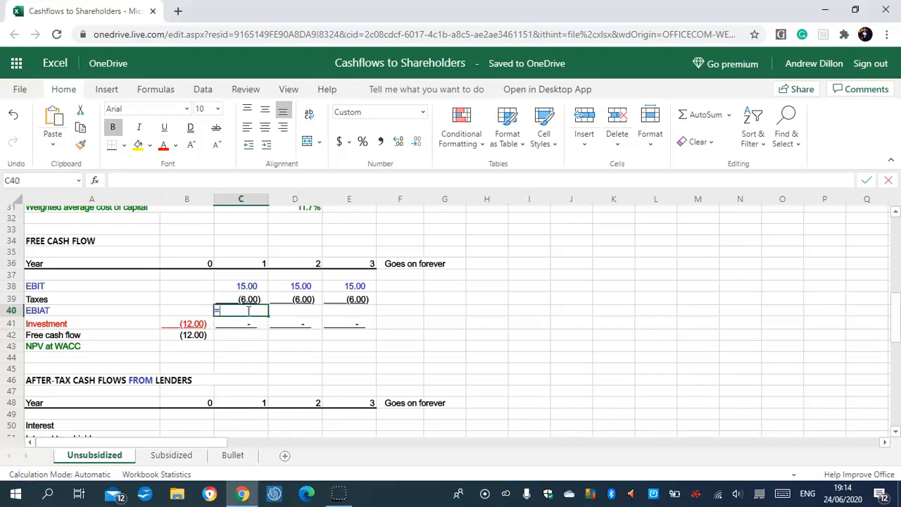
{"action": "type", "text": "C38"}
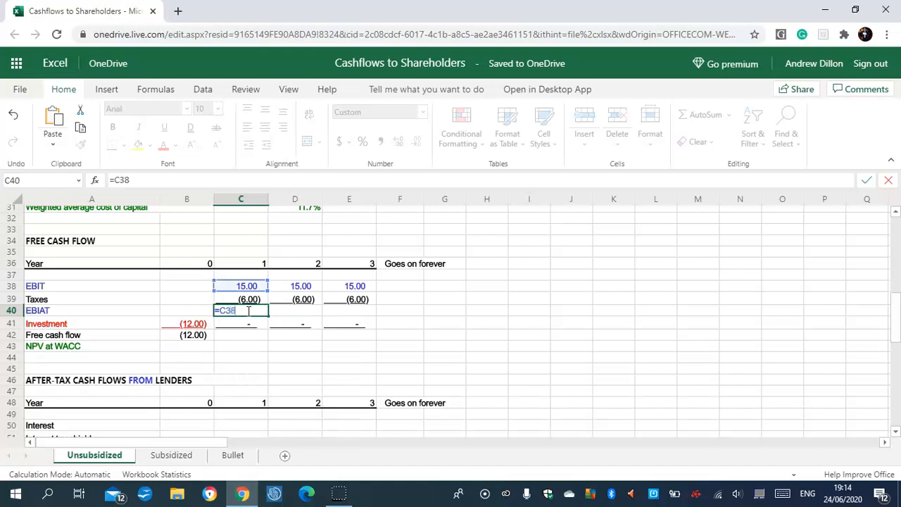
{"action": "type", "text": "+C39"}
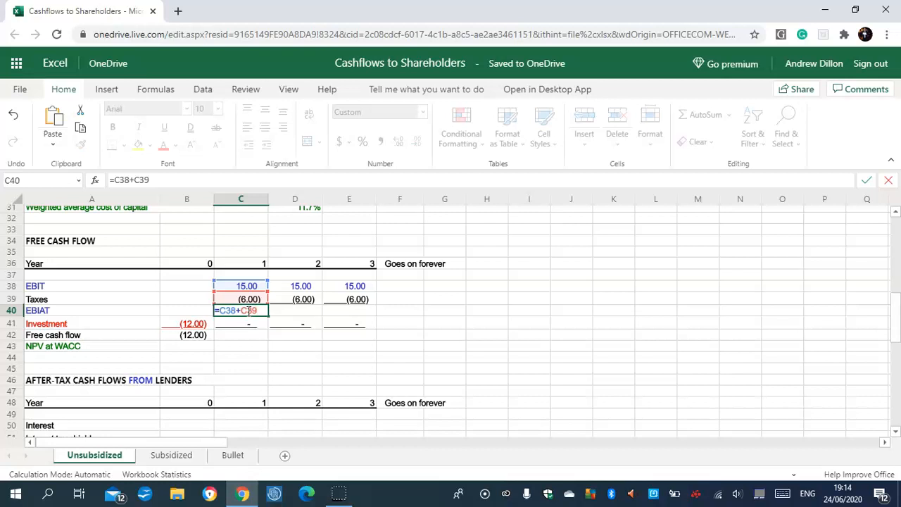
{"action": "key", "text": "Return"}
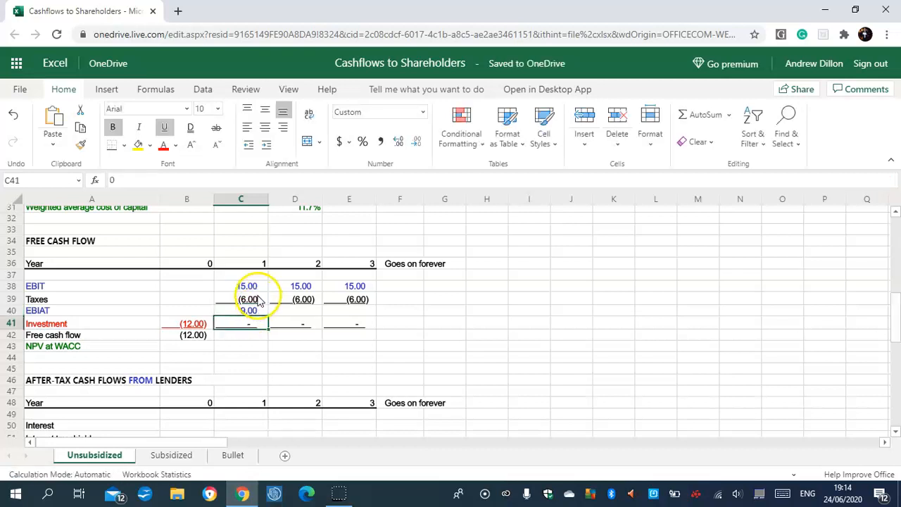
- Fill the EBIAT formula from C40 across to E40 for years 2 and 3
{"action": "left_click", "coordinate": [247, 310]}
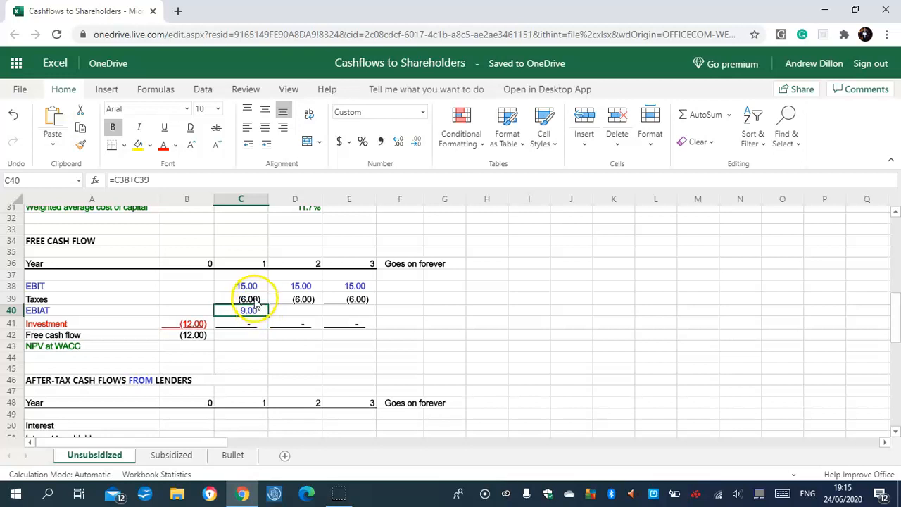
{"action": "left_click", "coordinate": [255, 301]}
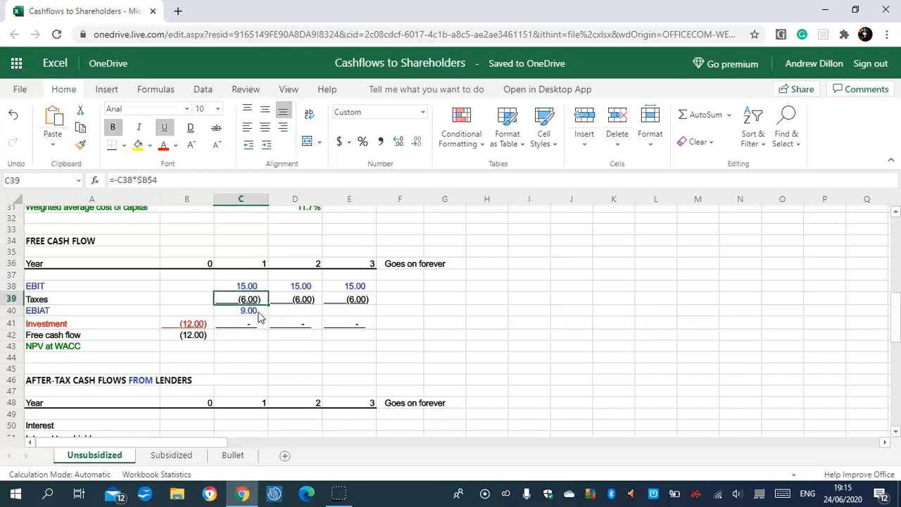
{"action": "left_click", "coordinate": [258, 313]}
{"action": "left_click_drag", "start_coordinate": [271, 318], "coordinate": [350, 316]}
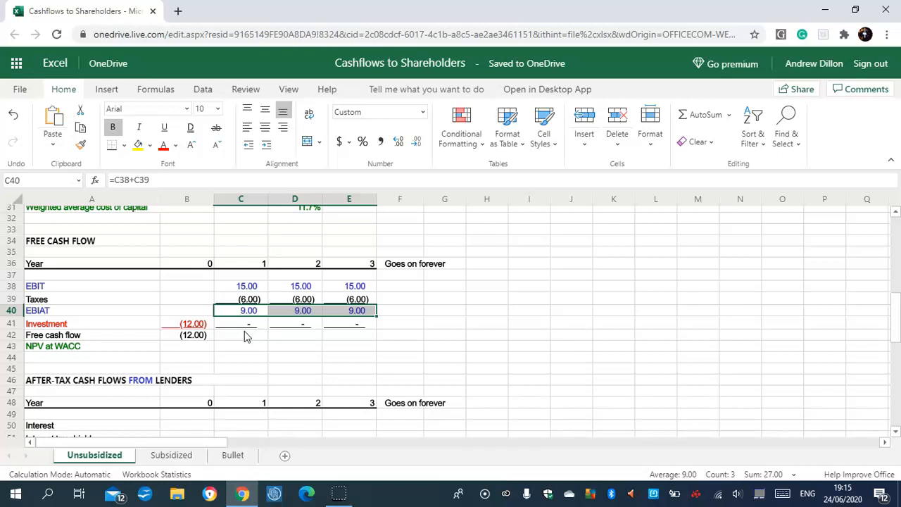
- Re-enter the year 0 investment in B41 of the free cash flow table as =-F4
{"action": "left_click", "coordinate": [188, 344]}
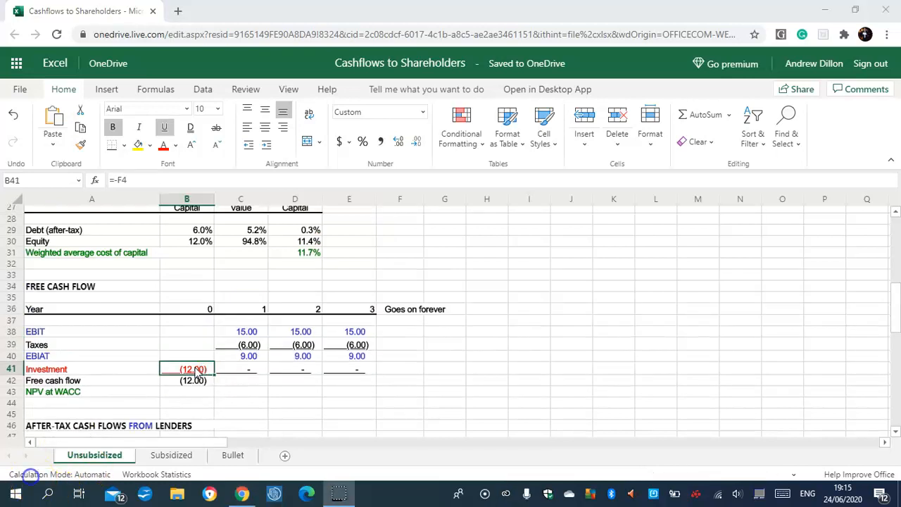
{"action": "left_click", "coordinate": [195, 369]}
{"action": "key", "text": "BackSpace"}
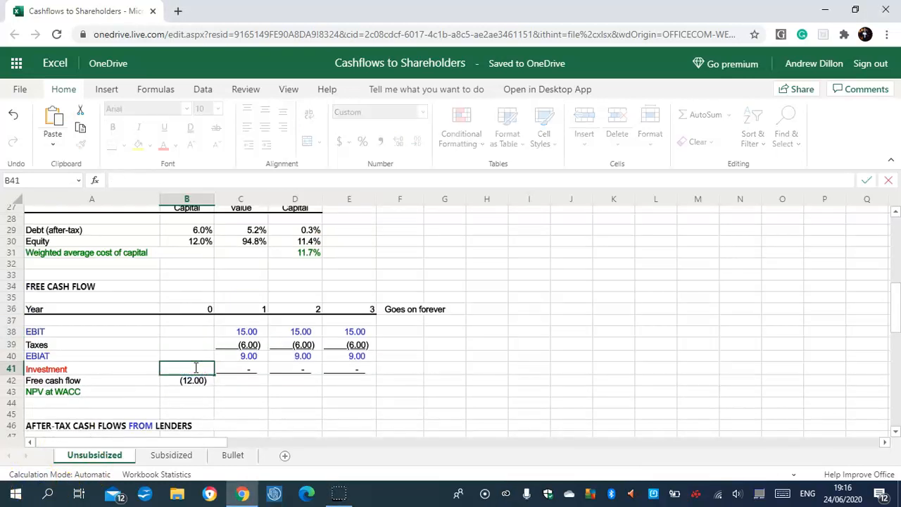
{"action": "type", "text": "=-F4"}
{"action": "key", "text": "Return"}
- Calculate year 1 free cash flow in C42 with =C40+C41 and fill the formula across to E42
{"action": "left_click", "coordinate": [181, 392]}
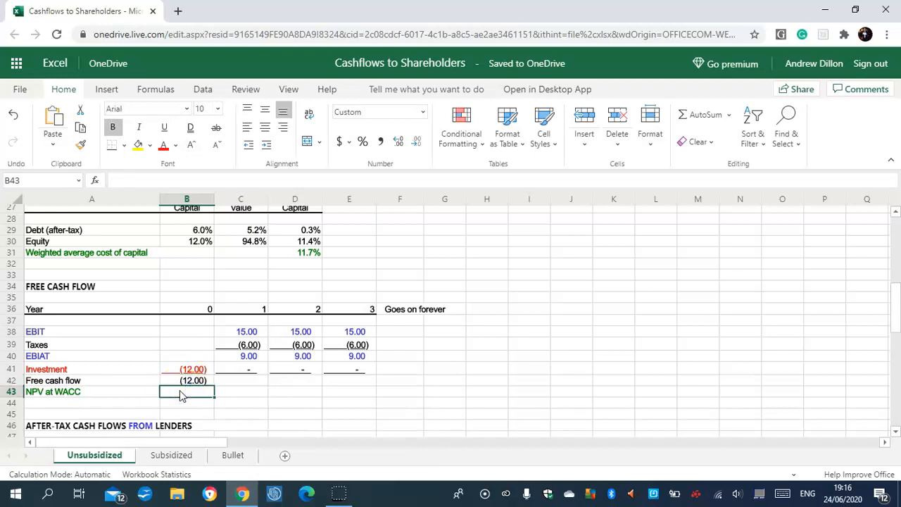
{"action": "left_click", "coordinate": [186, 380]}
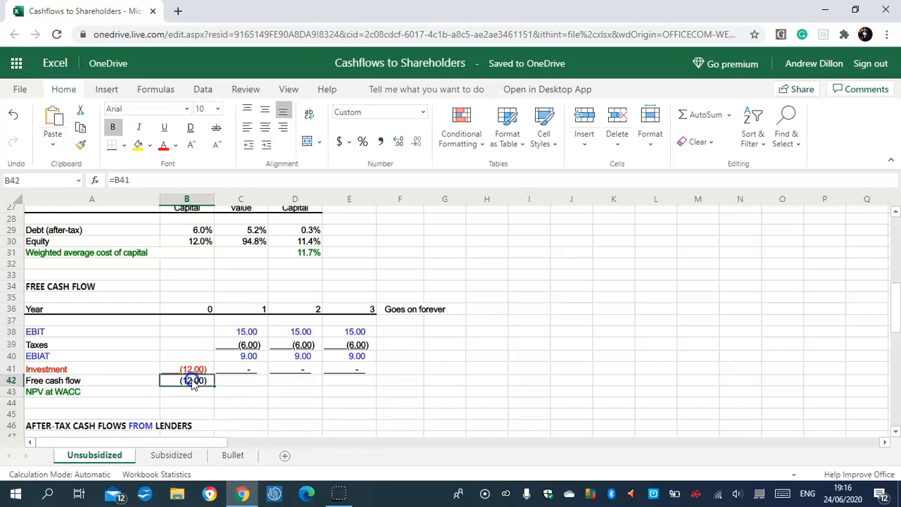
{"action": "left_click", "coordinate": [236, 381]}
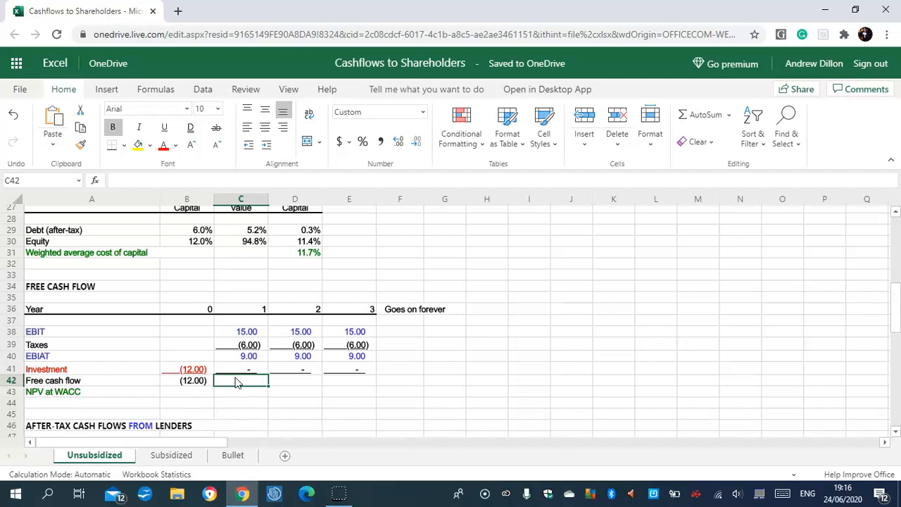
{"action": "type", "text": "="}
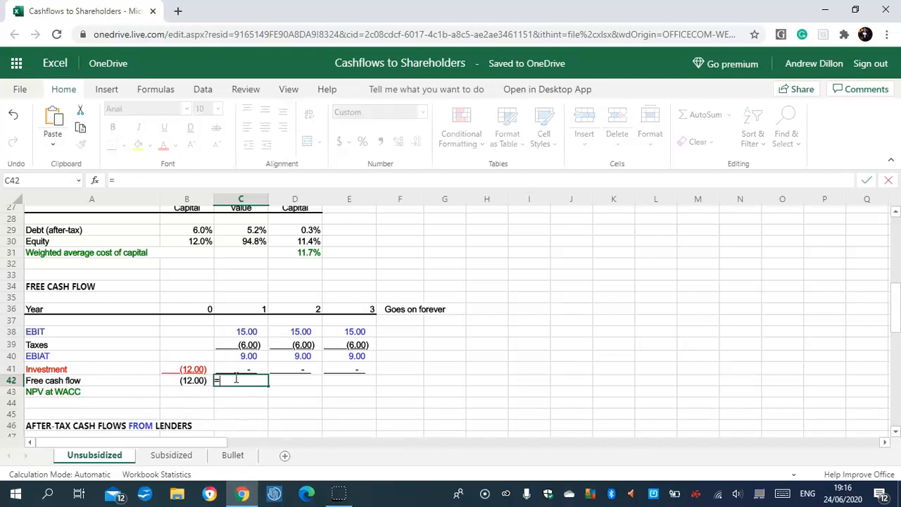
{"action": "type", "text": "C40"}
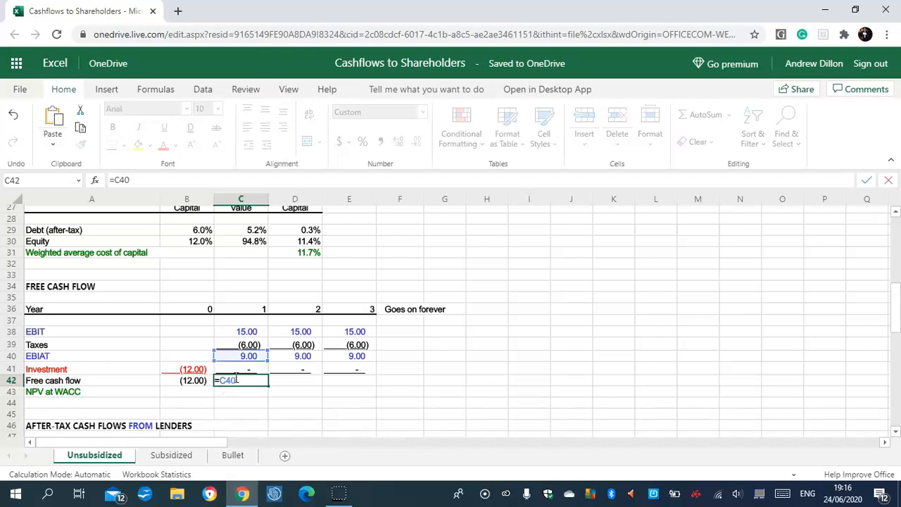
{"action": "type", "text": "+C41"}
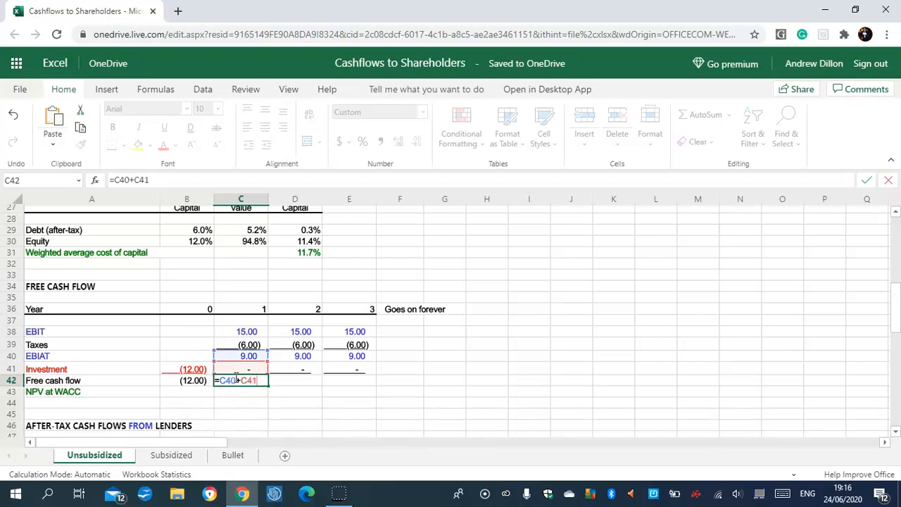
{"action": "key", "text": "Return"}
{"action": "left_click", "coordinate": [238, 380]}
{"action": "left_click_drag", "start_coordinate": [270, 387], "coordinate": [338, 380]}
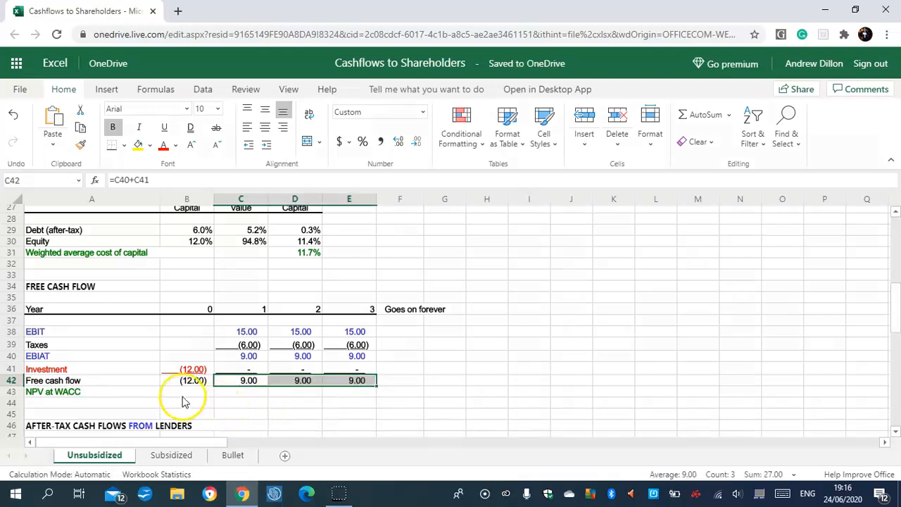
- Calculate the NPV at WACC in B43 as a perpetuity with =B42+C42/D31
{"action": "left_click", "coordinate": [184, 393]}
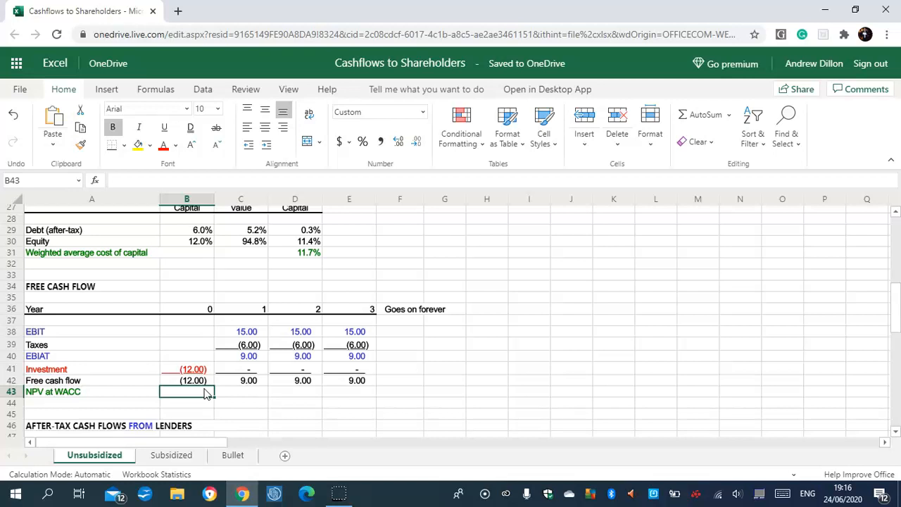
{"action": "type", "text": "=B42"}
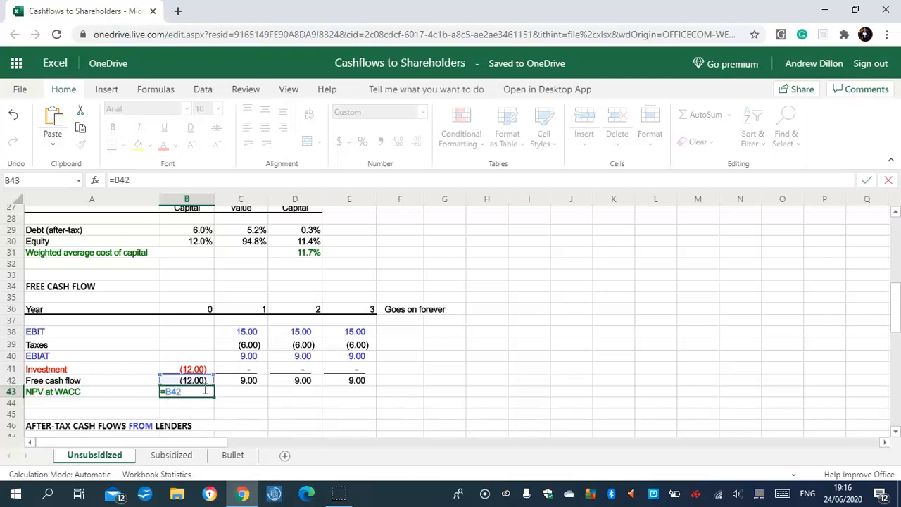
{"action": "type", "text": "+C42"}
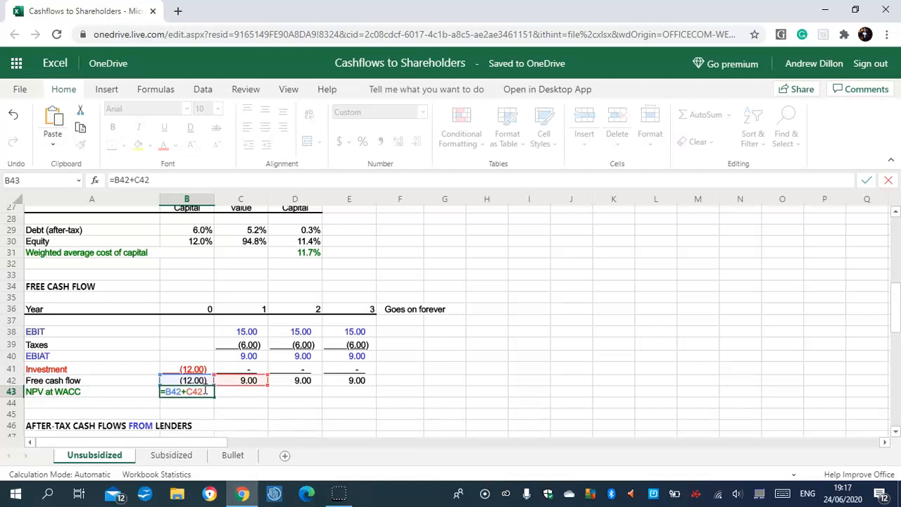
{"action": "type", "text": "/D31"}
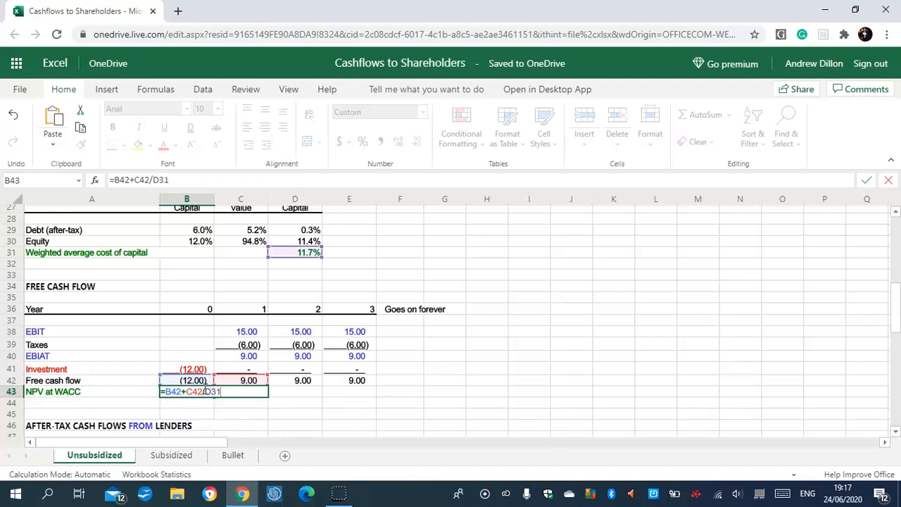
{"action": "key", "text": "Return"}
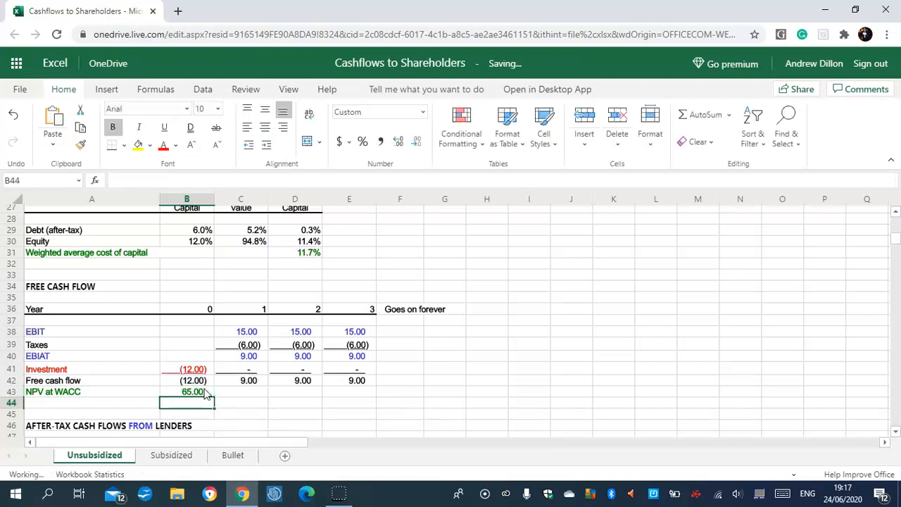
{"action": "left_click", "coordinate": [195, 390]}
{"action": "left_click_drag", "start_coordinate": [214, 397], "coordinate": [345, 397]}
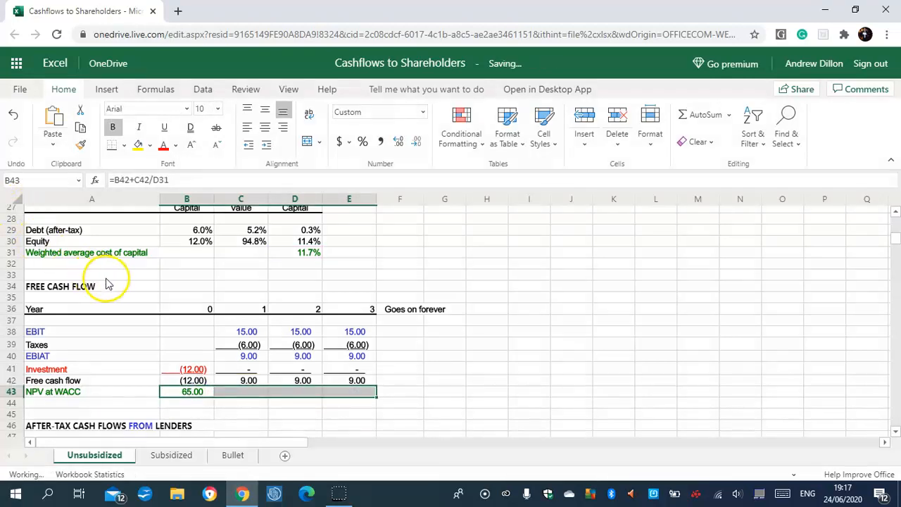
{"action": "left_click", "coordinate": [12, 114]}
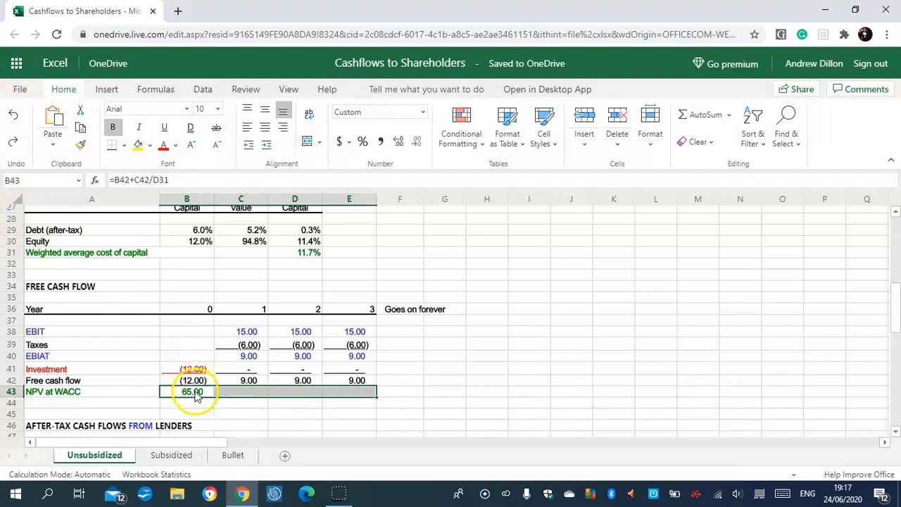
{"action": "left_click", "coordinate": [250, 413]}
{"action": "left_click", "coordinate": [187, 394]}
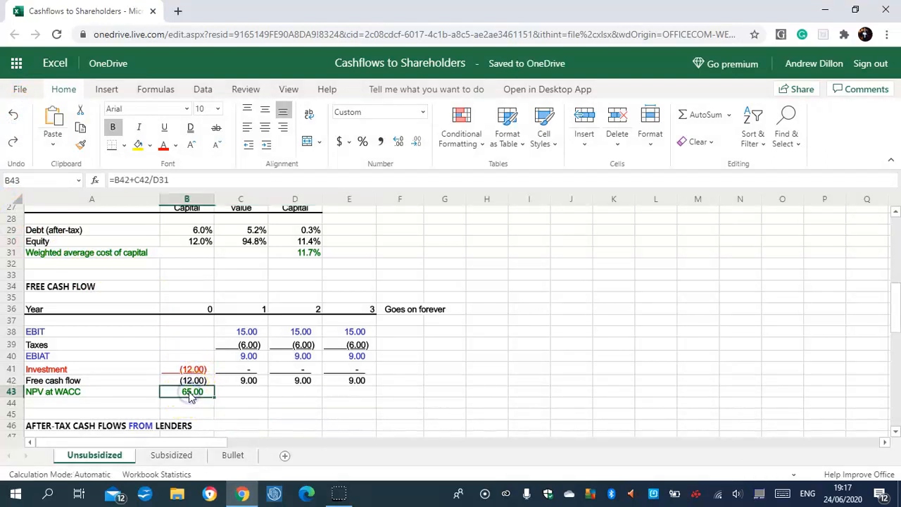
{"action": "left_click", "coordinate": [187, 394]}
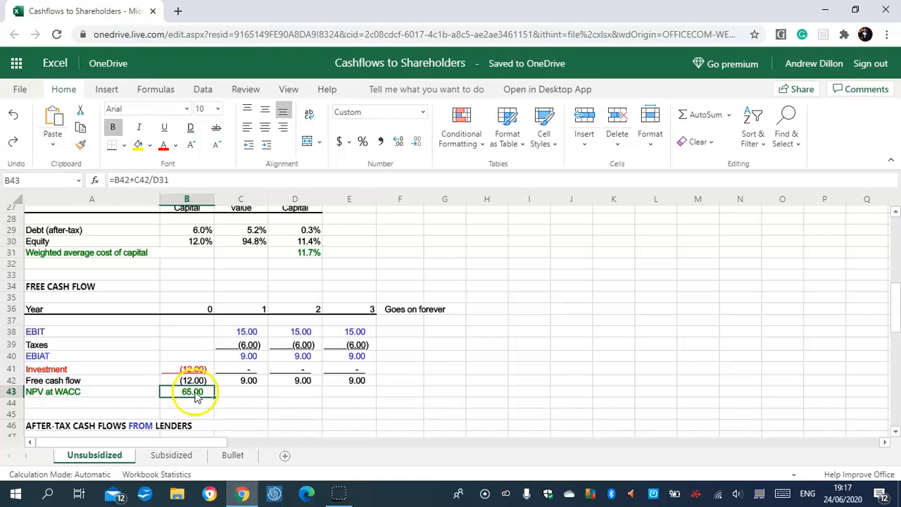
- Calculate year 1 interest from lenders in C50 with =-$B$3*$F$5 and fill the formula across to E50
{"action": "left_click_drag", "start_coordinate": [894, 297], "coordinate": [896, 345]}
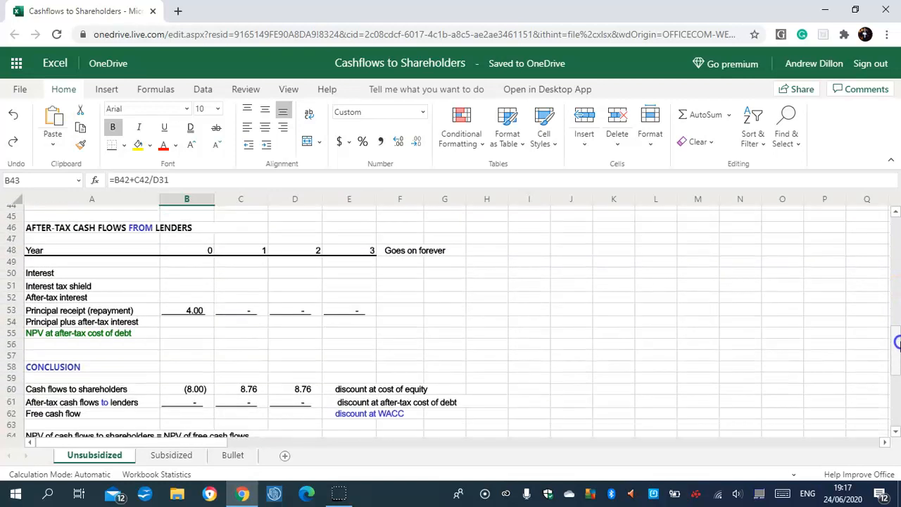
{"action": "left_click", "coordinate": [259, 276]}
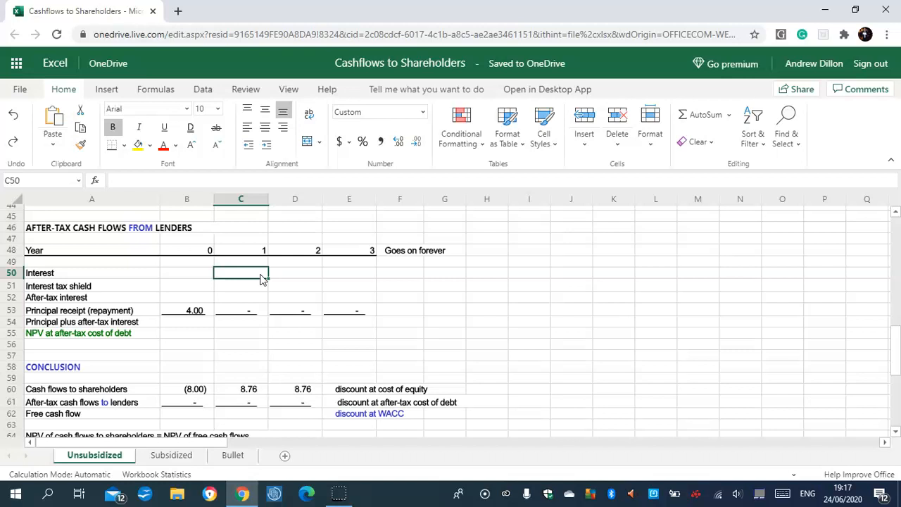
{"action": "type", "text": "=-"}
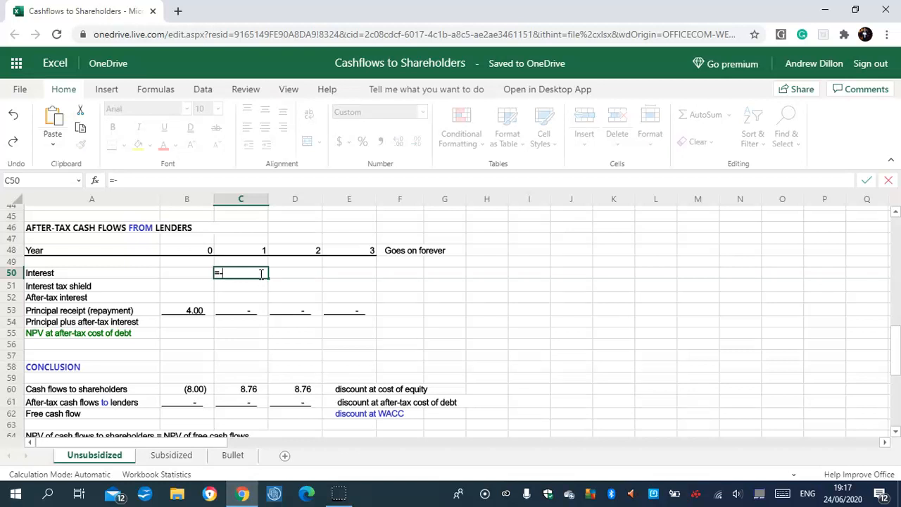
{"action": "type", "text": "$B$3*$F$5"}
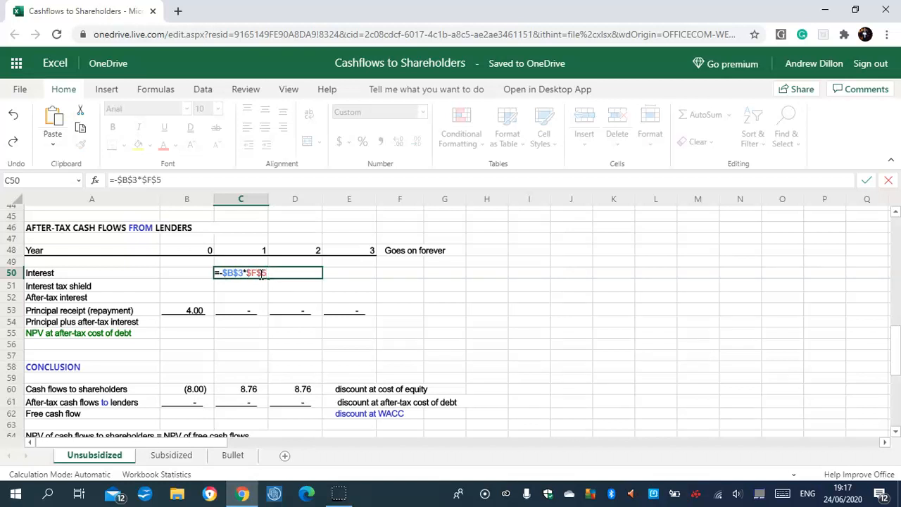
{"action": "key", "text": "Return"}
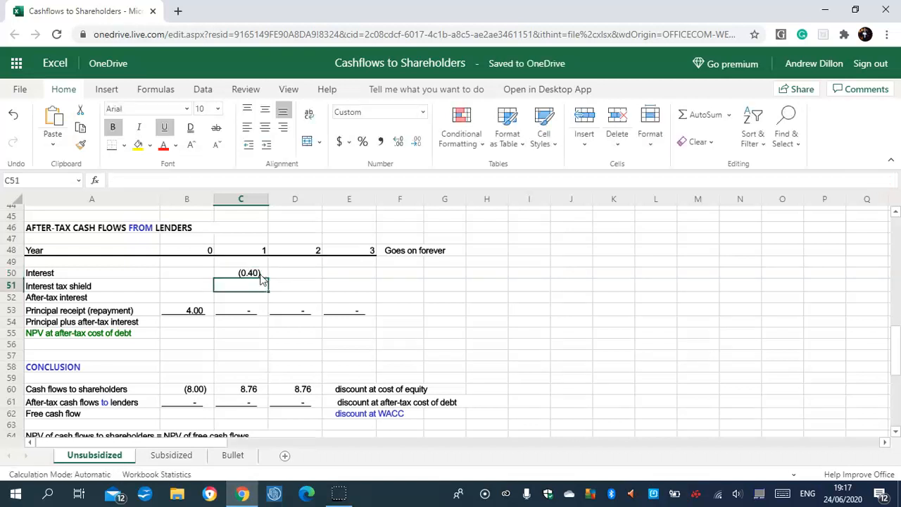
{"action": "left_click", "coordinate": [263, 274]}
{"action": "left_click_drag", "start_coordinate": [265, 276], "coordinate": [352, 275]}
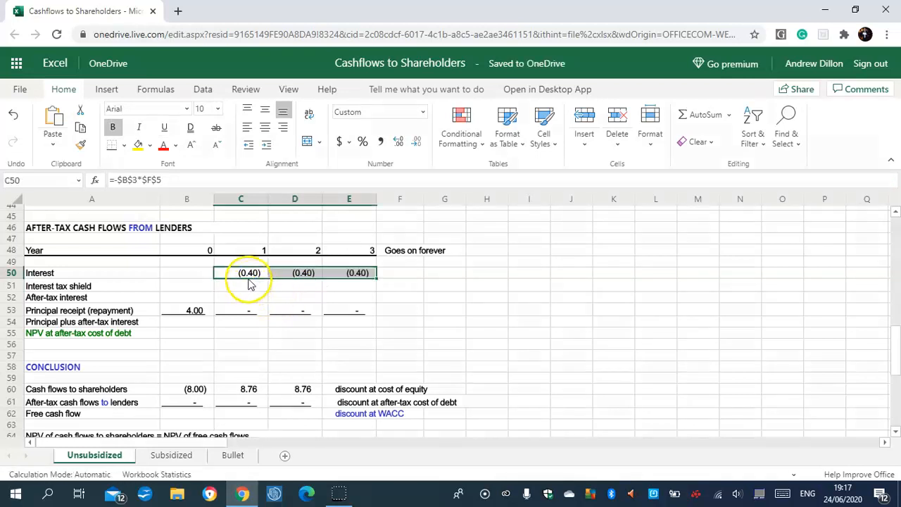
- Calculate the year 1 interest tax shield in C51 with =-C50*$B$4 and fill the formula across to E51
{"action": "left_click", "coordinate": [246, 285]}
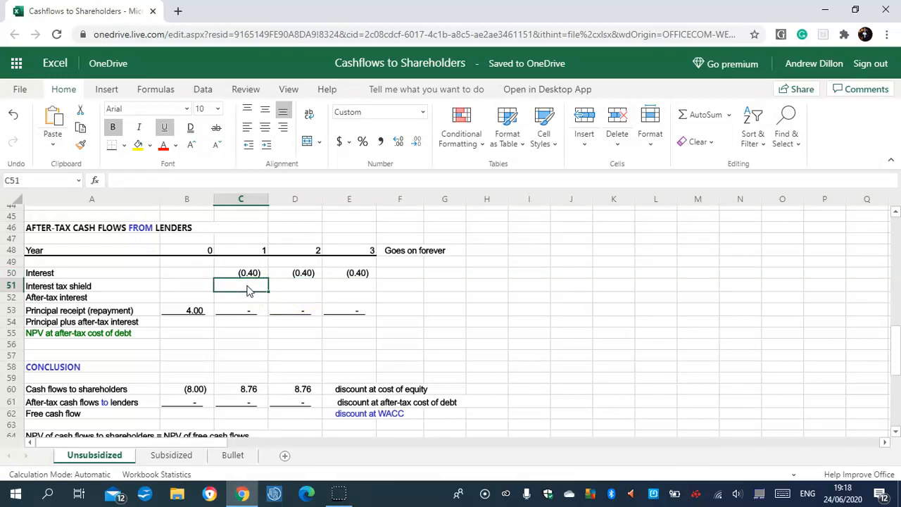
{"action": "left_click", "coordinate": [251, 290]}
{"action": "type", "text": "=-"}
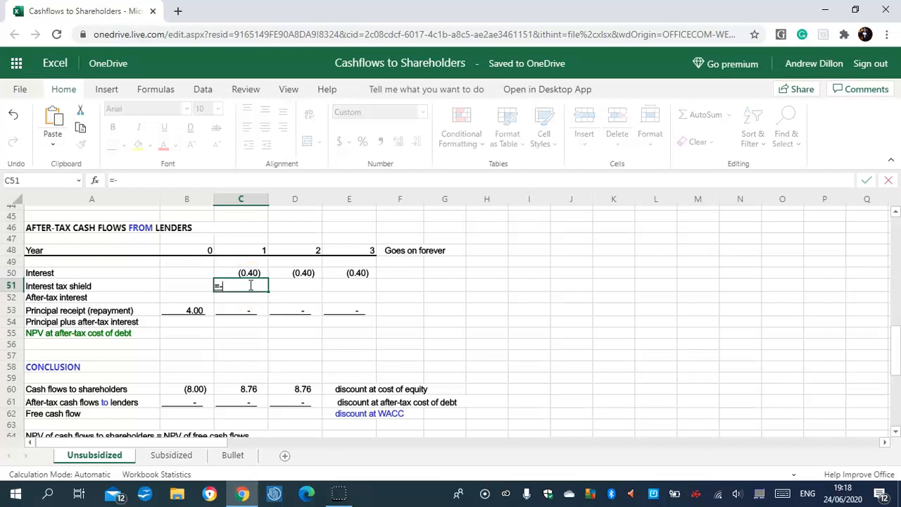
{"action": "type", "text": "C50*"}
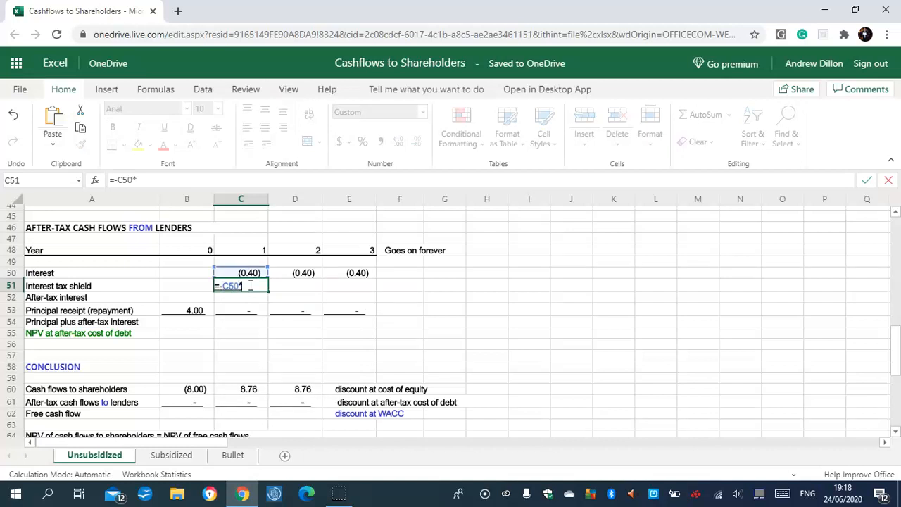
{"action": "type", "text": "$B$4"}
{"action": "key", "text": "Return"}
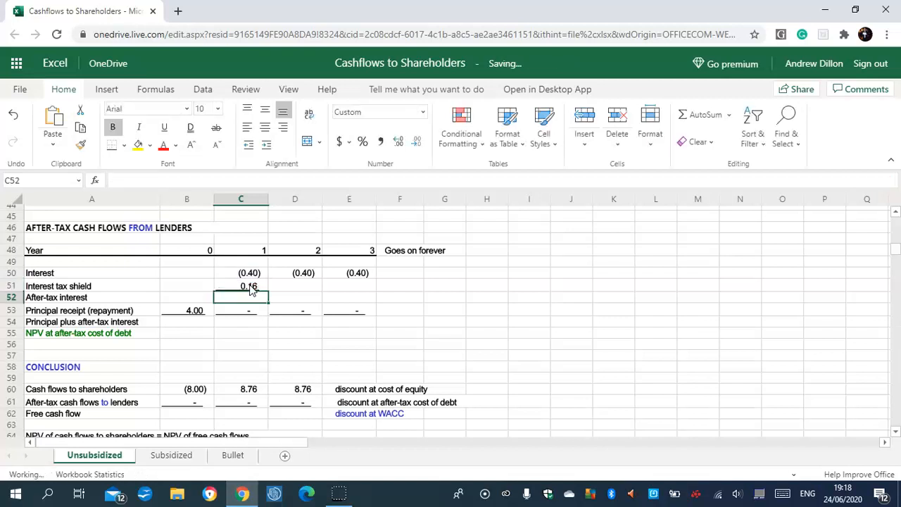
{"action": "left_click", "coordinate": [250, 288]}
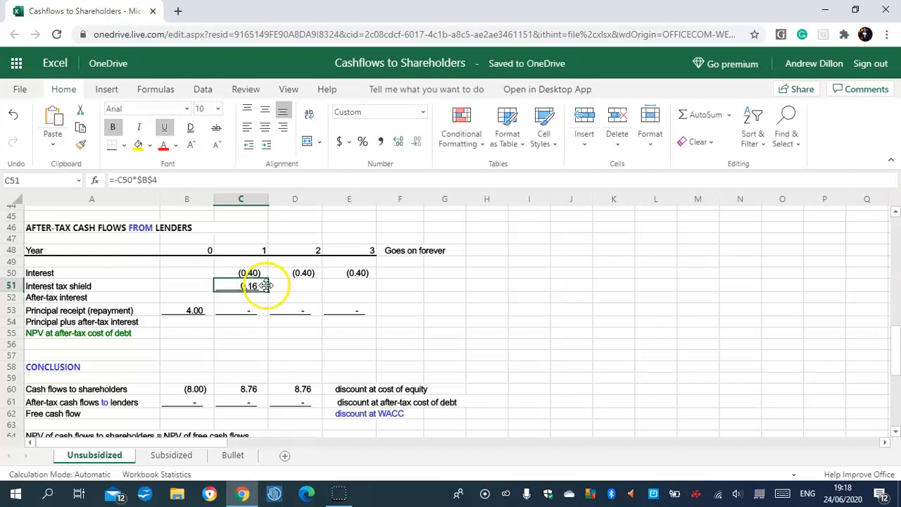
{"action": "left_click_drag", "start_coordinate": [287, 290], "coordinate": [337, 293]}
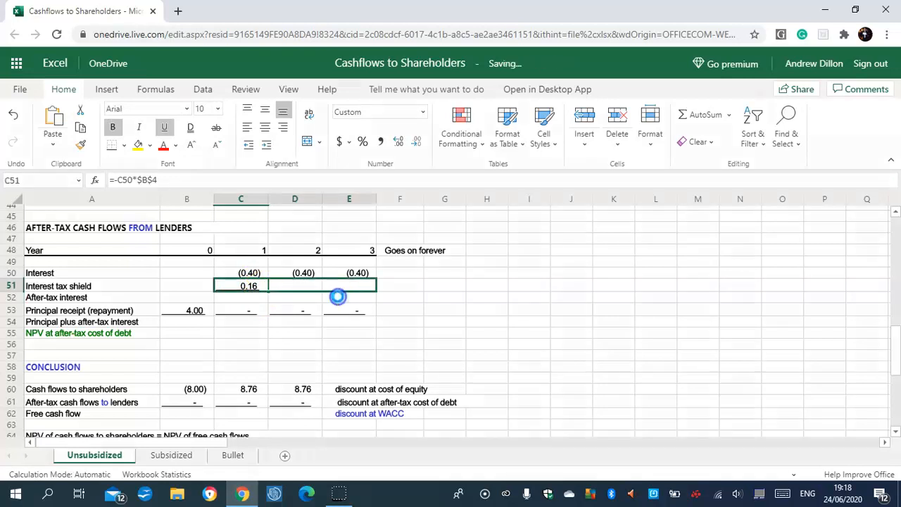
- Calculate year 1 after-tax interest in C52 with =C50+C51 and fill the formula across to E52
{"action": "left_click", "coordinate": [248, 299]}
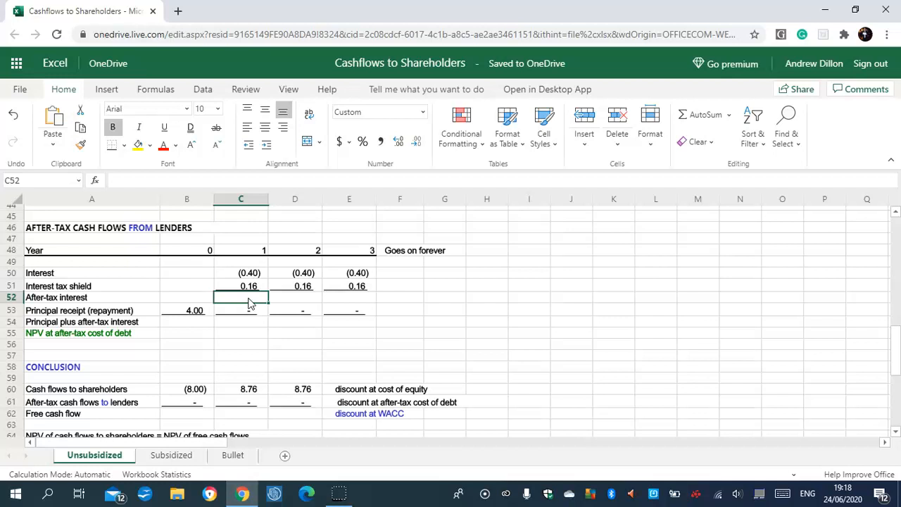
{"action": "type", "text": "="}
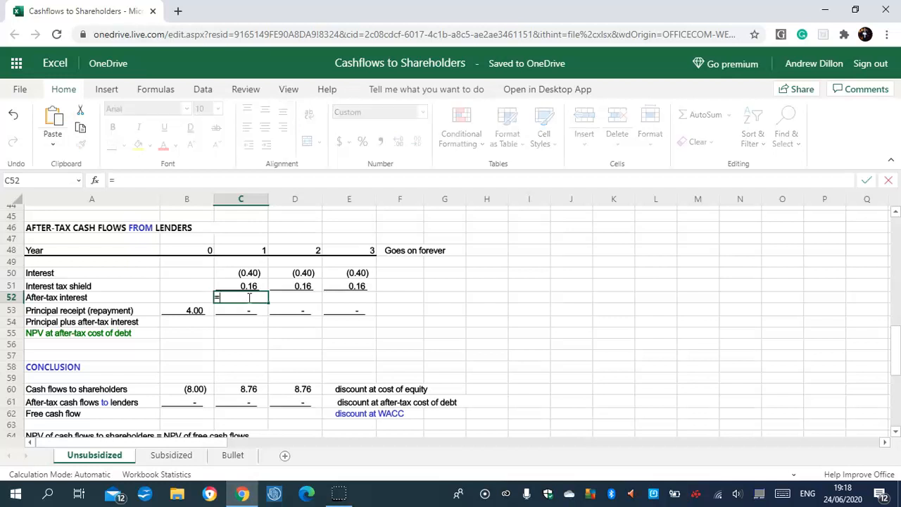
{"action": "type", "text": "C50+C51"}
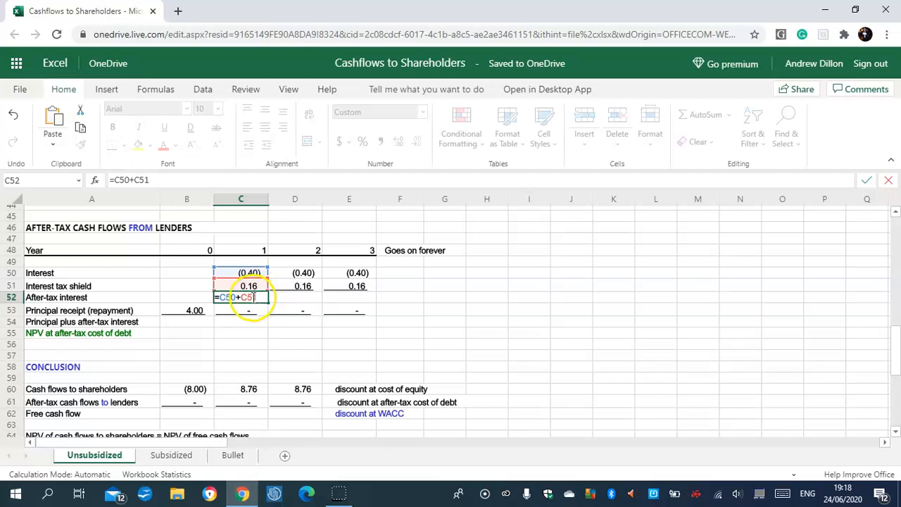
{"action": "key", "text": "Return"}
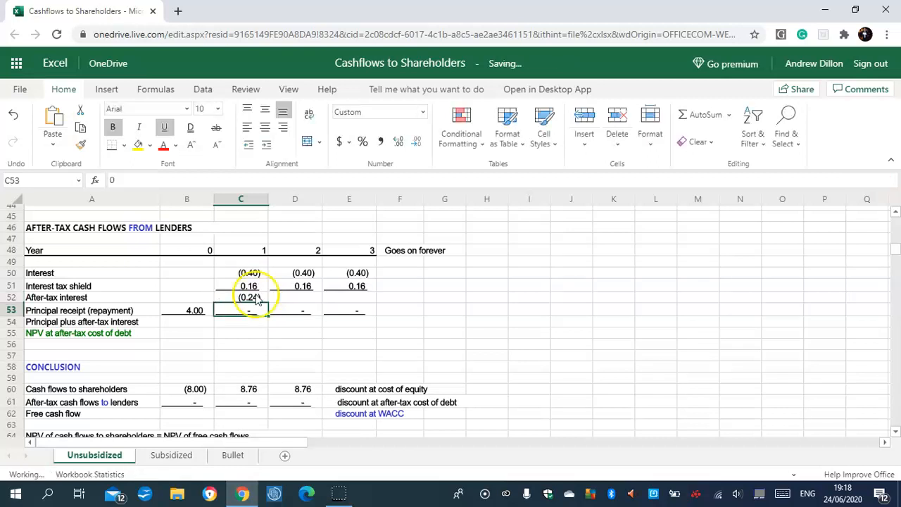
{"action": "left_click", "coordinate": [255, 297]}
{"action": "left_click_drag", "start_coordinate": [269, 304], "coordinate": [350, 298]}
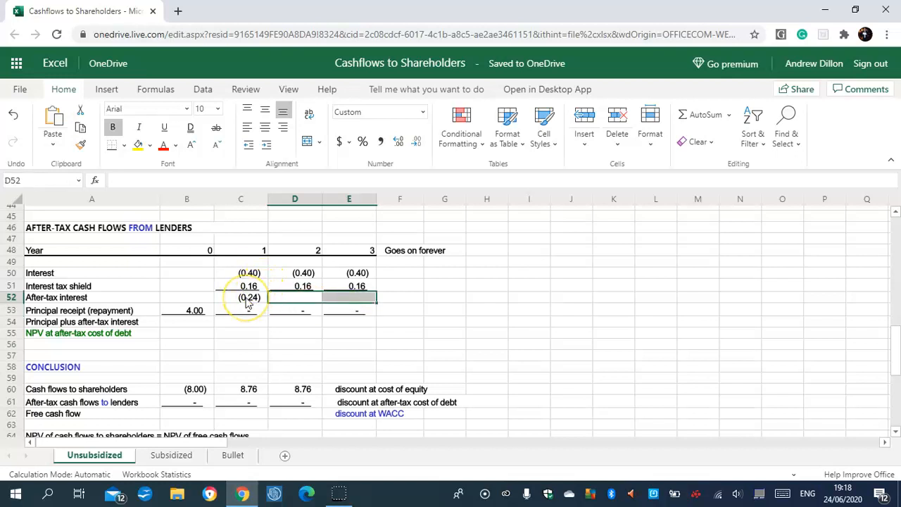
{"action": "left_click_drag", "start_coordinate": [247, 303], "coordinate": [349, 301]}
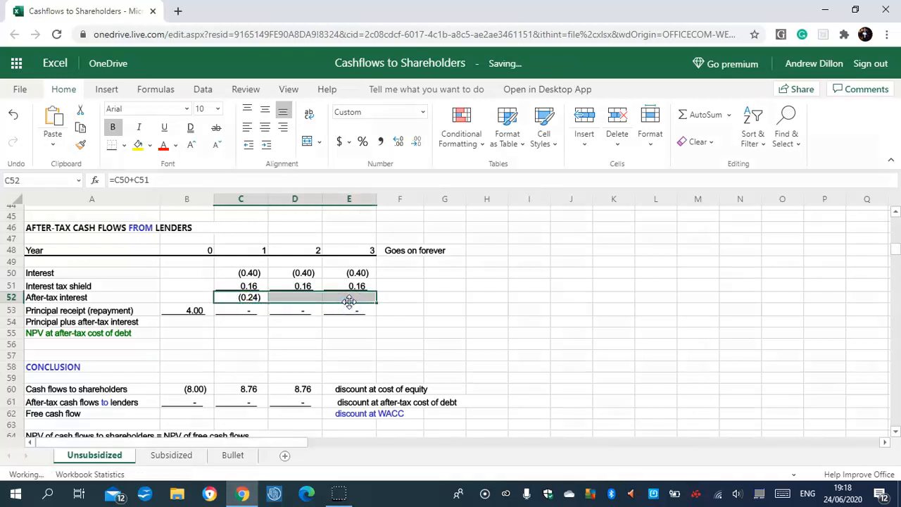
- Select the year 0 cell B54 in the principal plus after-tax interest row
{"action": "left_click", "coordinate": [204, 322]}
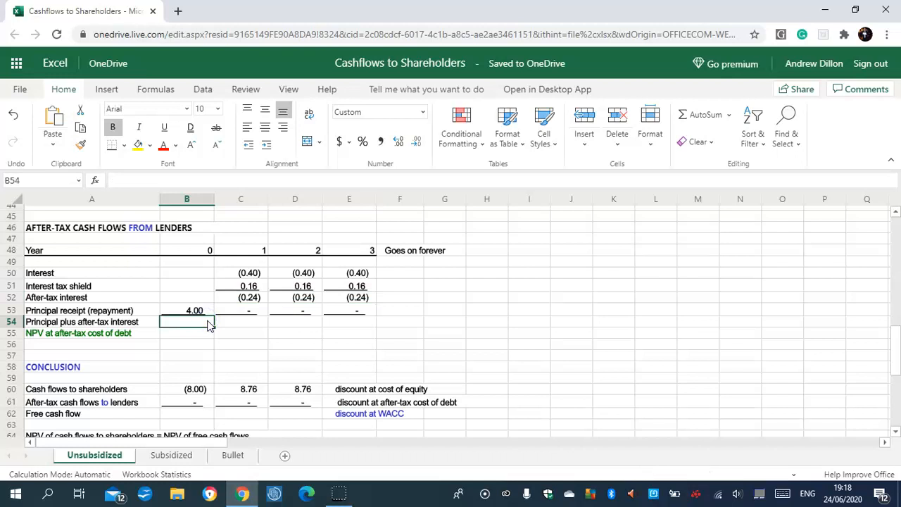